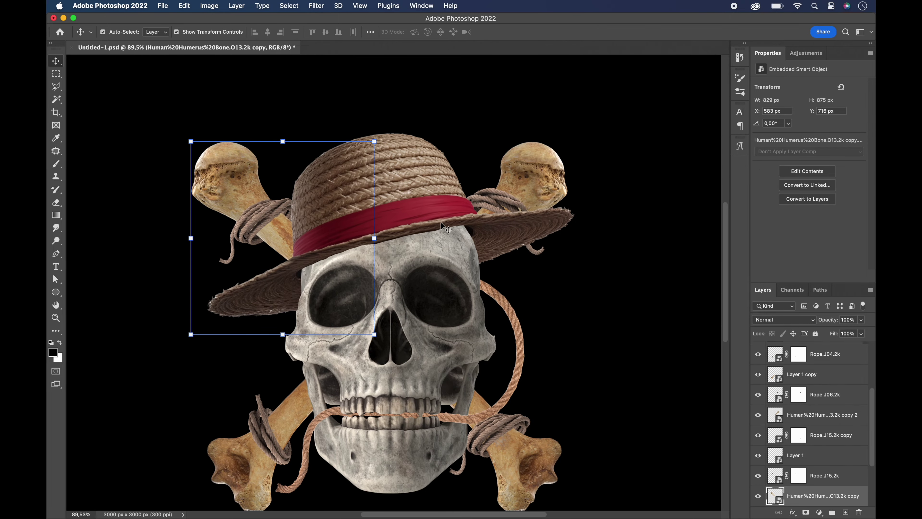
key("ctrl+u")
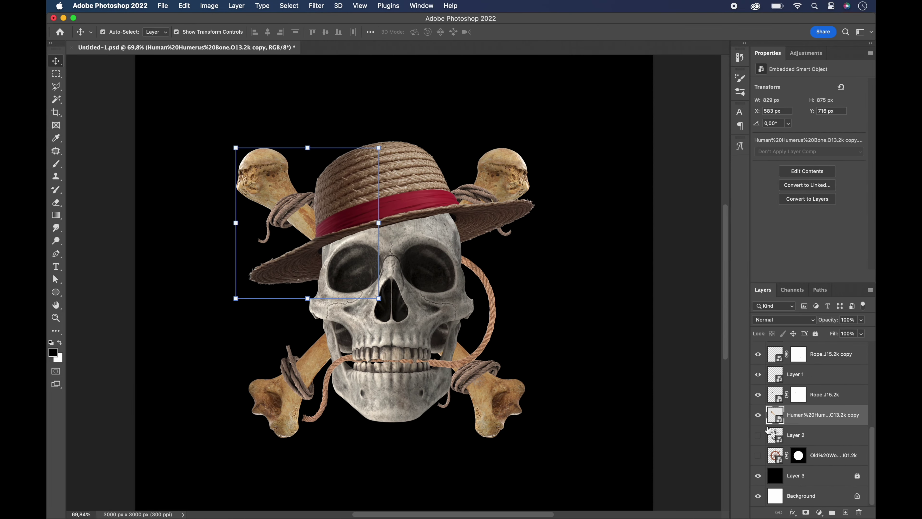
right_click(824, 401)
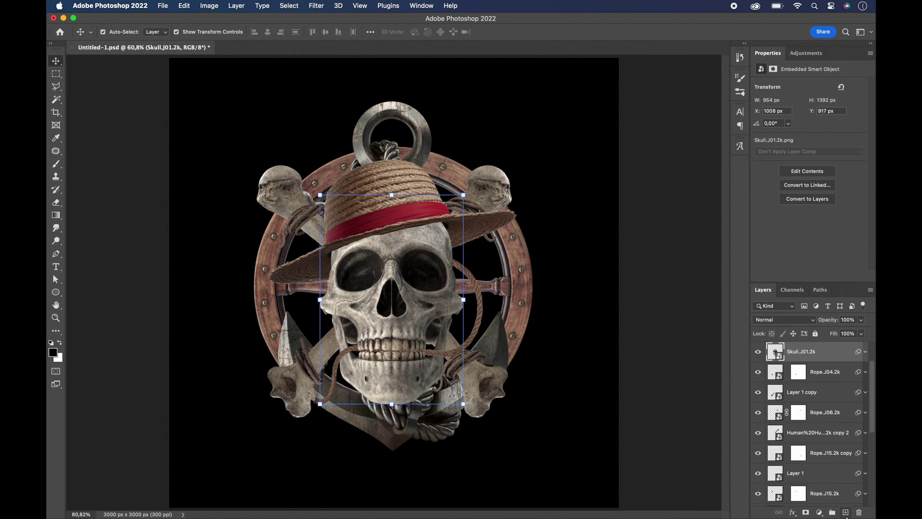
Step: Create a layer named shadow clipped to the skull and paint black shading beneath the left part of the hat brim
left_click(845, 512)
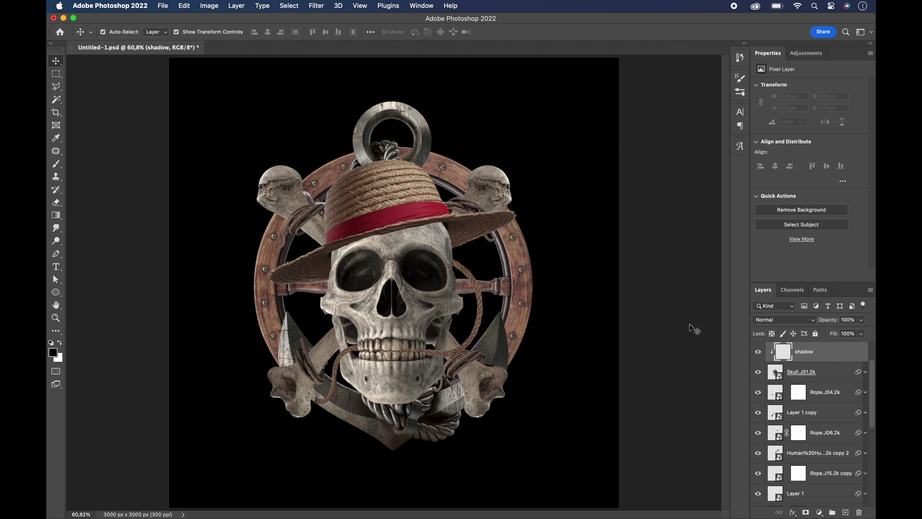
key("b")
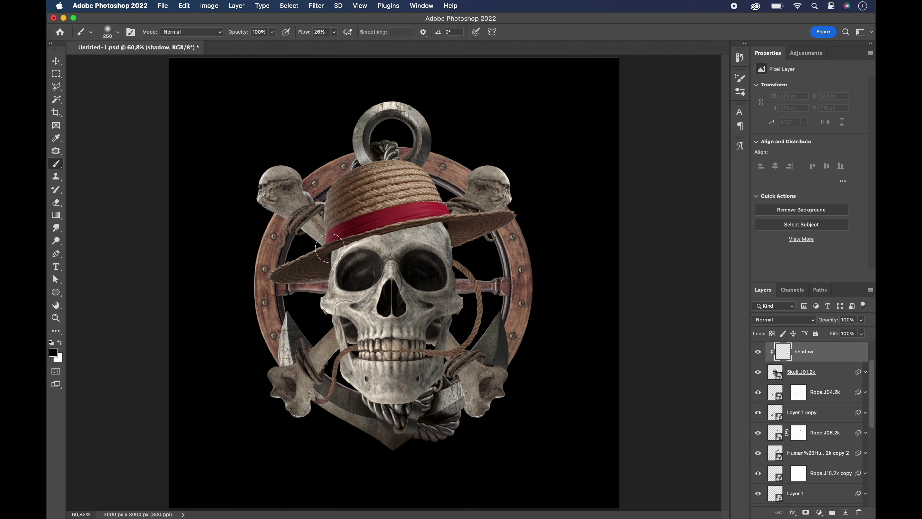
left_click_drag(330, 246, 351, 231)
Step: Shade the skull's forehead along the hat brim and its upper side edges in black with 125 and 200 px brushes
scroll(350, 232, "up", 5)
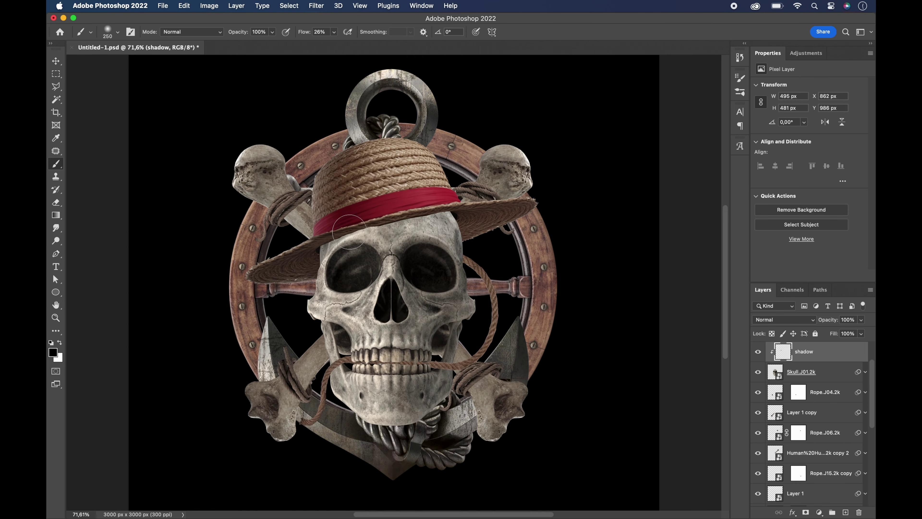
key("bracketleft")
key("bracketleft")
key("bracketleft")
scroll(393, 276, "up", 3)
mouse_move(241, 267)
left_mouse_down()
mouse_move(254, 205)
mouse_move(283, 190)
mouse_move(378, 174)
mouse_move(528, 200)
left_mouse_up()
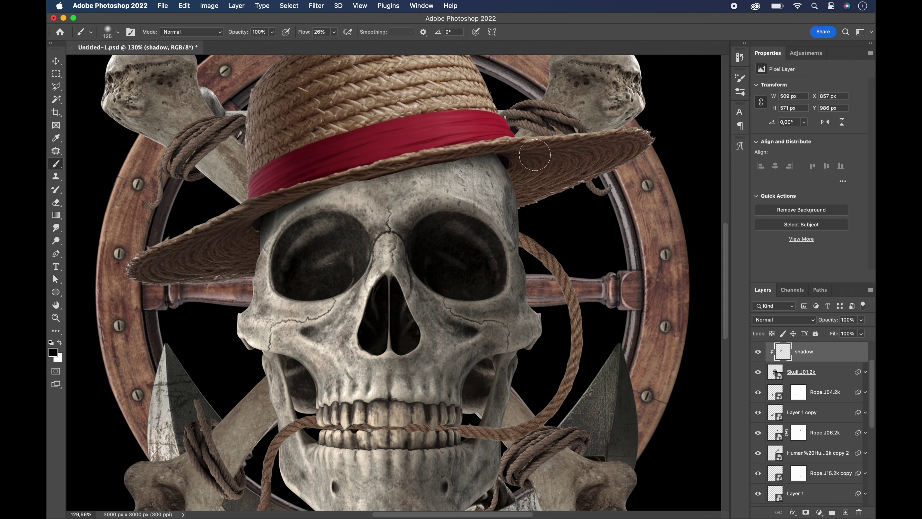
mouse_move(535, 155)
left_mouse_down()
mouse_move(408, 161)
mouse_move(280, 190)
mouse_move(224, 328)
left_mouse_up()
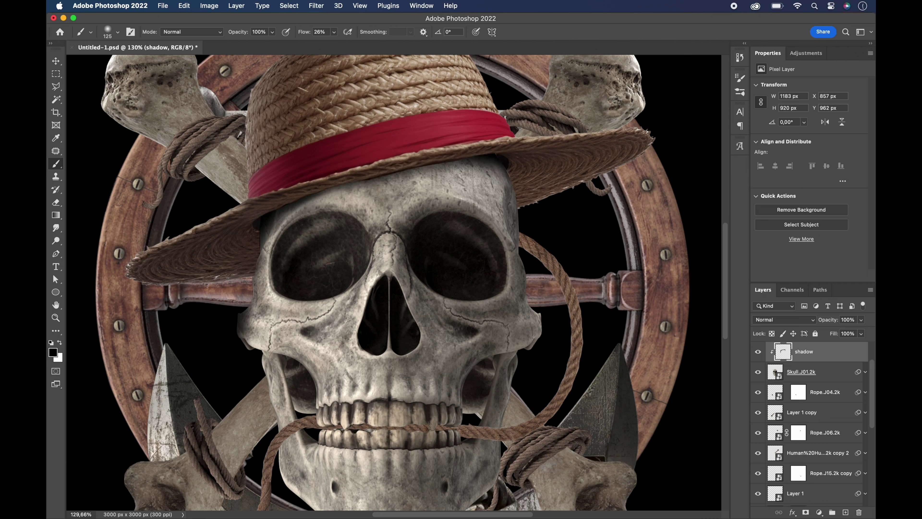
key("super+z")
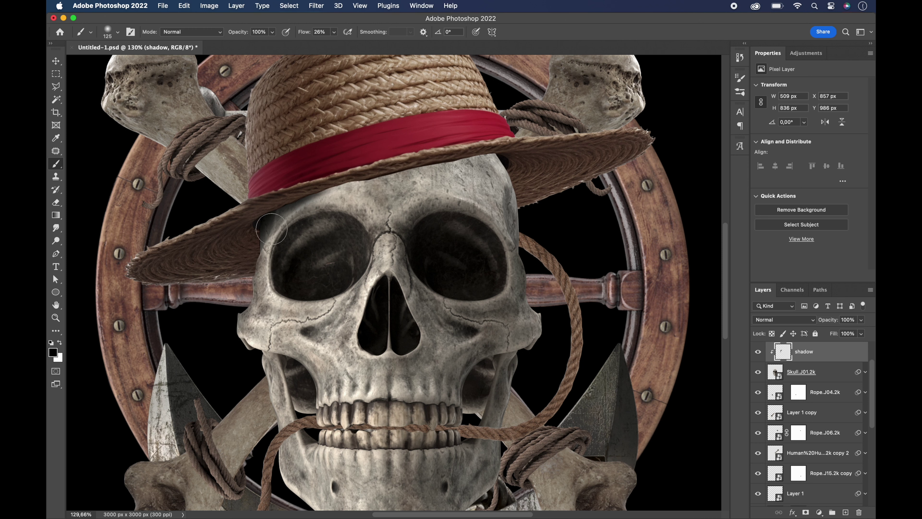
mouse_move(272, 229)
left_mouse_down()
mouse_move(375, 174)
mouse_move(515, 147)
left_mouse_up()
left_click_drag(328, 171, 549, 203)
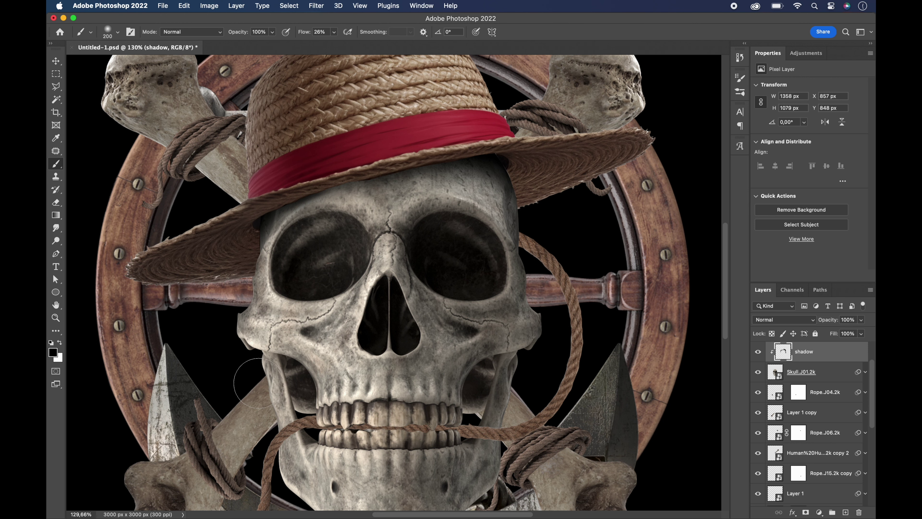
Step: Darken the skull's jaw edges and chin on the shadow layer with an 80 px black brush
scroll(258, 382, "down", 5)
key("bracketleft")
key("bracketleft")
key("bracketleft")
key("bracketleft")
key("bracketleft")
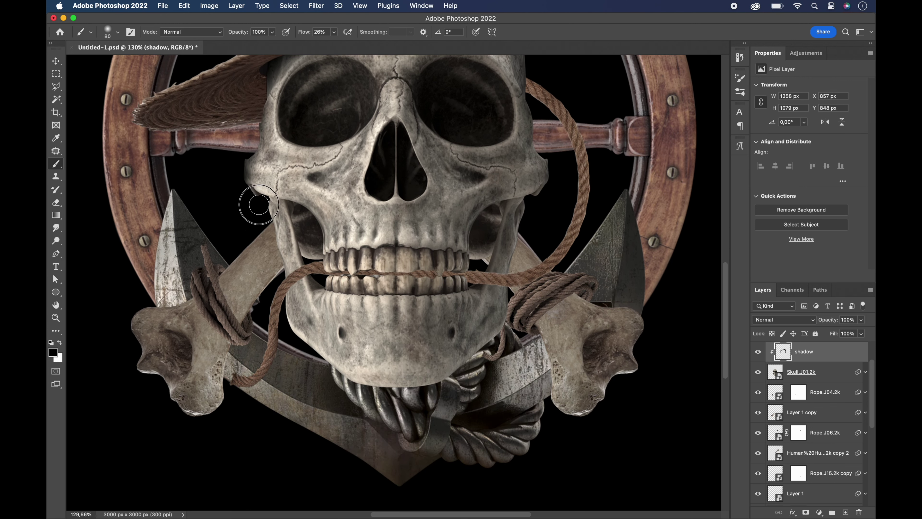
left_click_drag(280, 307, 324, 371)
mouse_move(519, 236)
left_mouse_down()
mouse_move(500, 327)
mouse_move(450, 392)
left_mouse_up()
left_click_drag(371, 397, 360, 377)
Step: Erase excess shading around the skull's cheek and jaw with a 60 px eraser
scroll(357, 369, "down", 5)
scroll(499, 279, "up", 3)
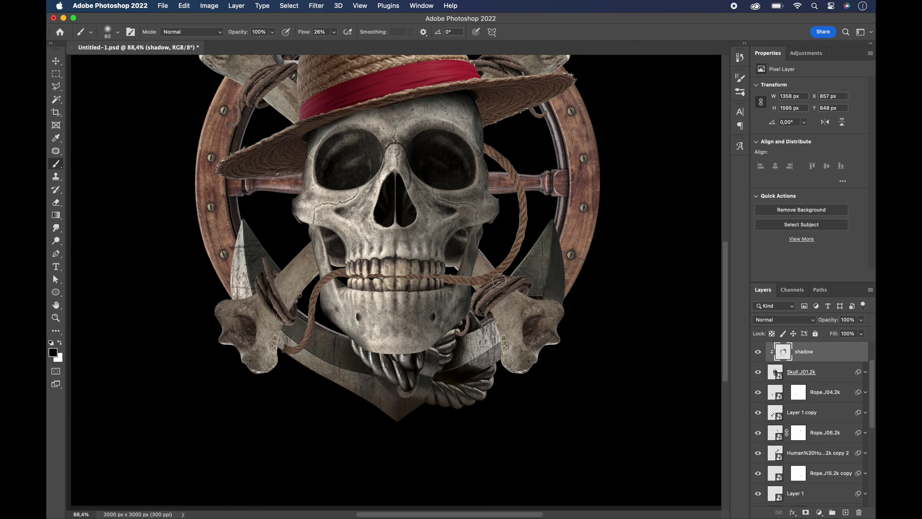
scroll(499, 279, "down", 2)
scroll(394, 275, "up", 4)
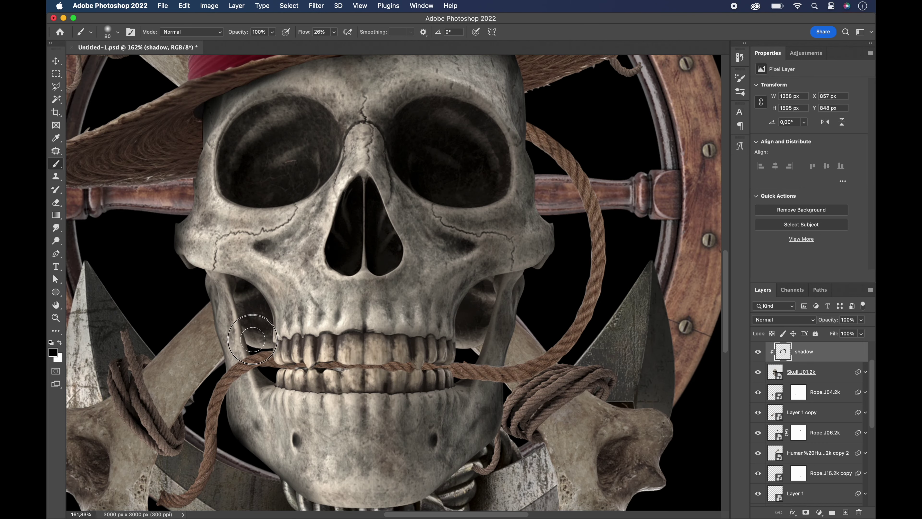
key("e")
left_click(117, 31)
left_click(67, 121)
left_click_drag(508, 265, 481, 264)
scroll(425, 270, "down", 5)
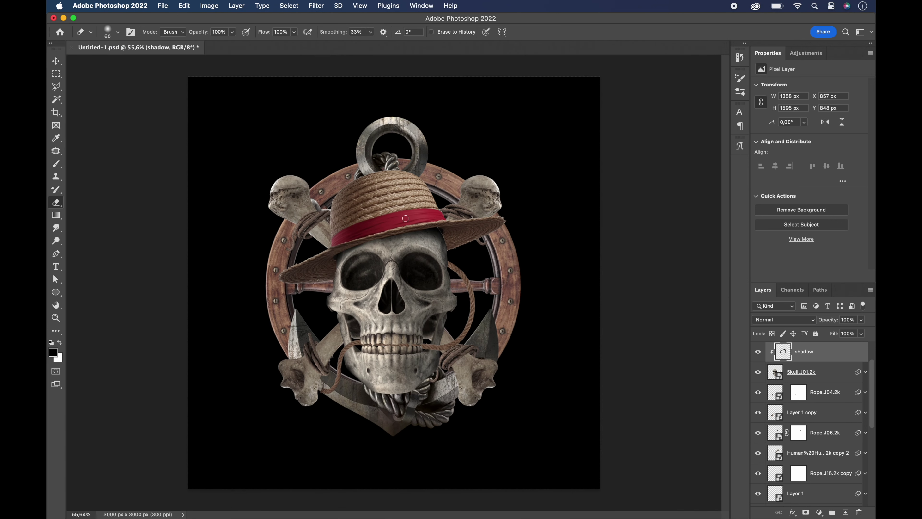
Step: Add a layer named shadow clipped to the straw hat layer and switch to the Brush tool
left_click(56, 61)
left_click(456, 233)
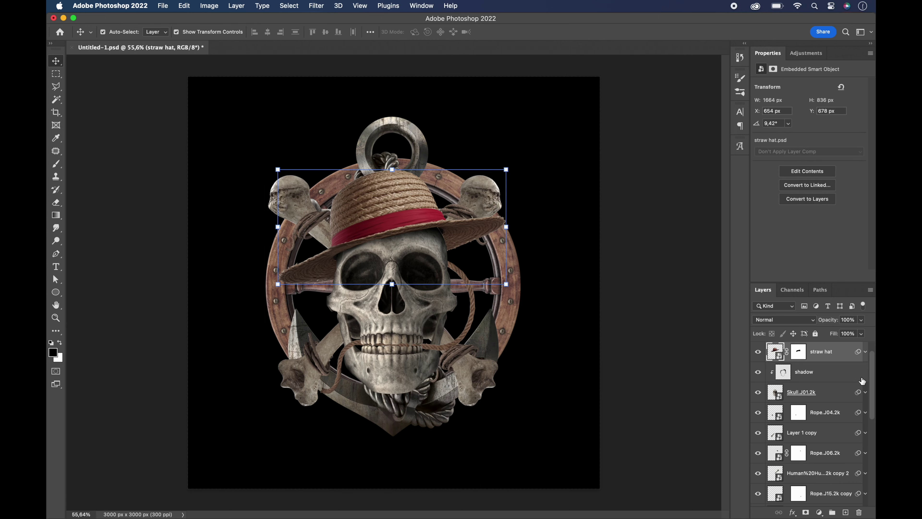
left_click(845, 511)
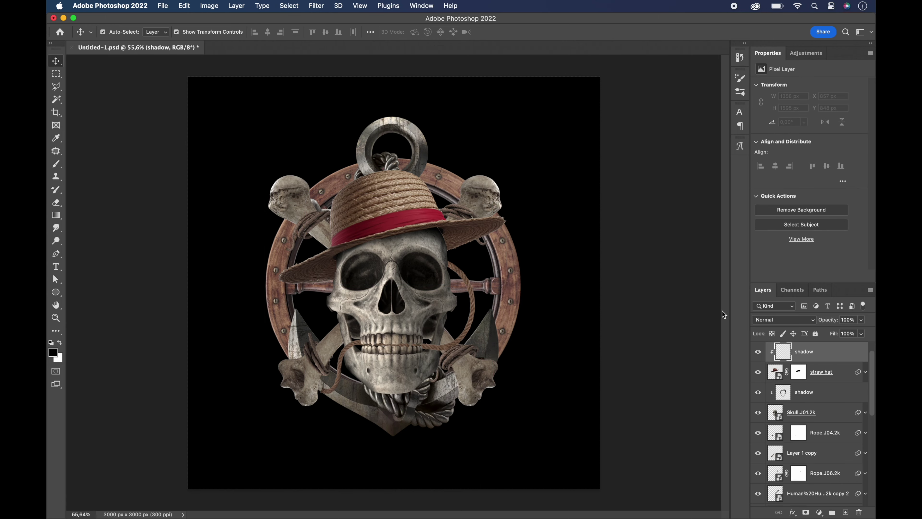
key("b")
scroll(434, 232, "up", 5)
scroll(583, 180, "left", 4)
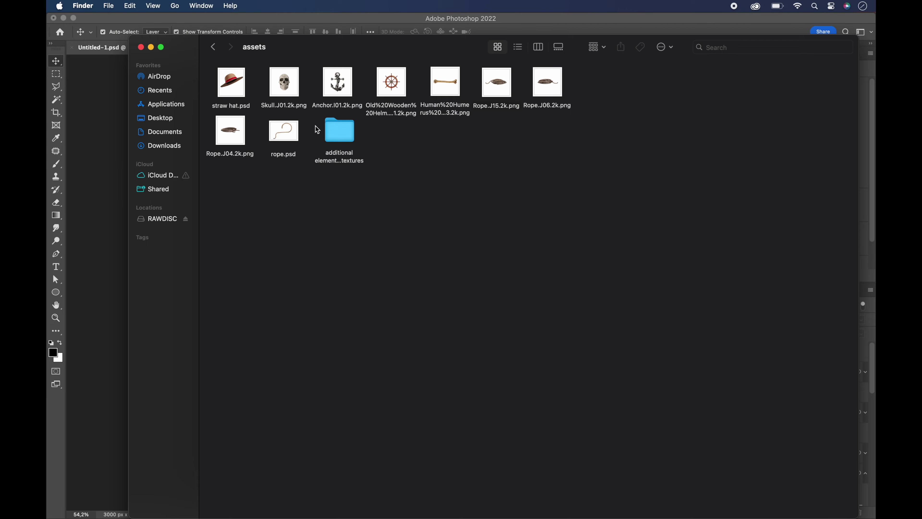
Step: Place Fire.H03.2k from the additional elements and textures folder, scaled to 45.41%, over the lower-left bone end
double_click(335, 139)
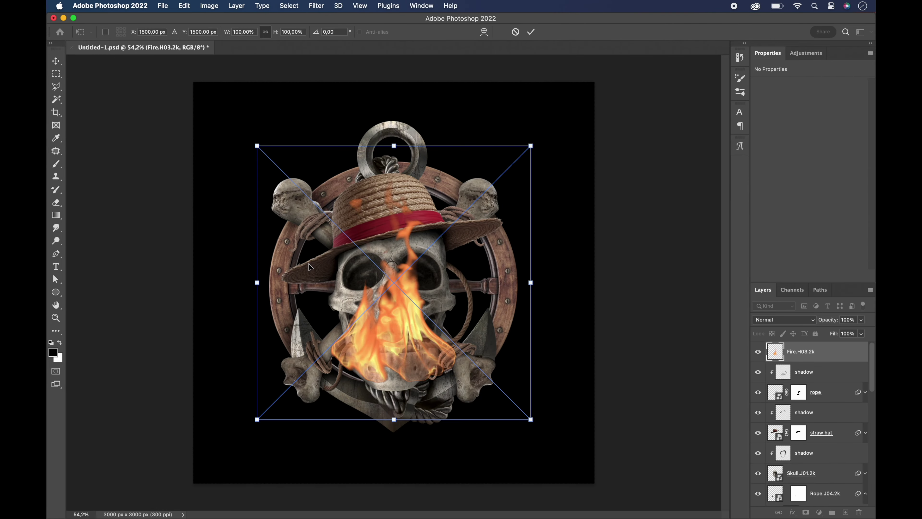
left_click_drag(310, 267, 240, 292)
left_click_drag(461, 171, 310, 319)
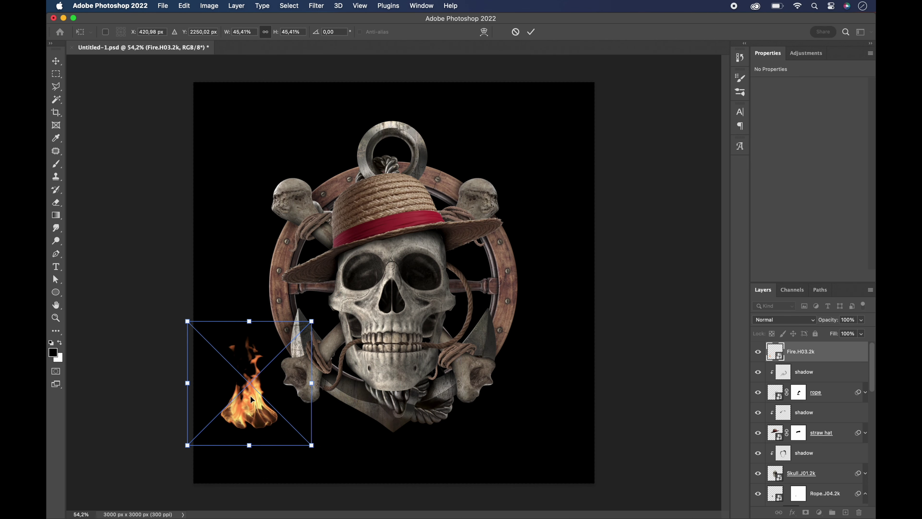
left_click_drag(246, 413, 298, 391)
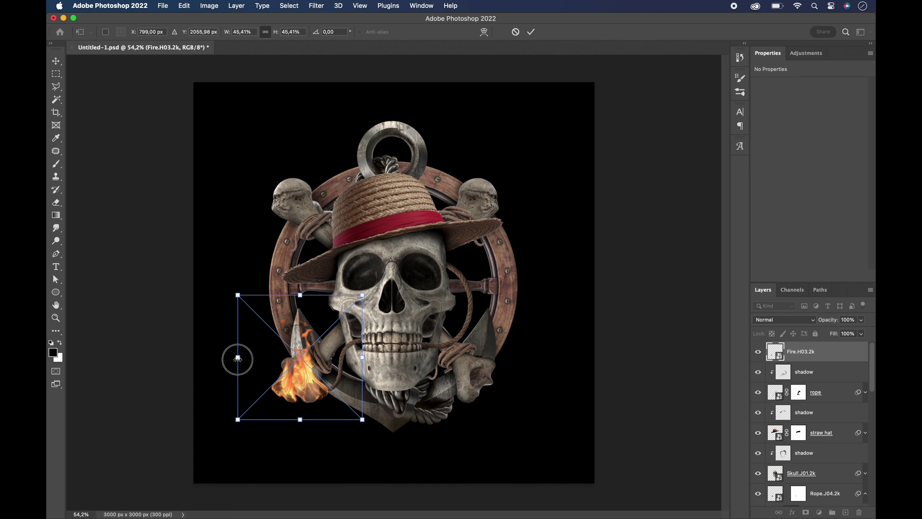
Step: Stretch the placed fire to 47.17% width and 66.75% height and commit the transformation
left_click_drag(238, 358, 245, 358)
left_click_drag(305, 295, 370, 254)
key("Return")
key("Escape")
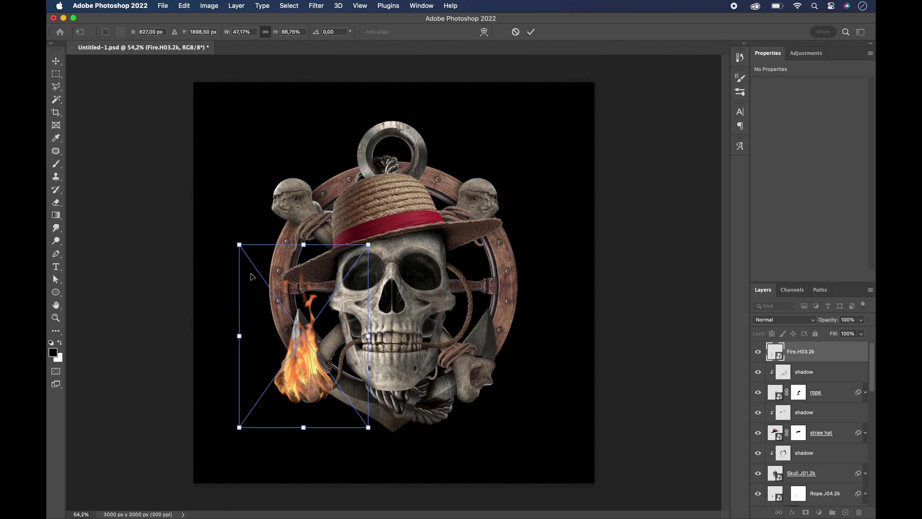
Step: Darken the fire's midtones with Levels and lower its saturation with Hue/Saturation
key("super+l")
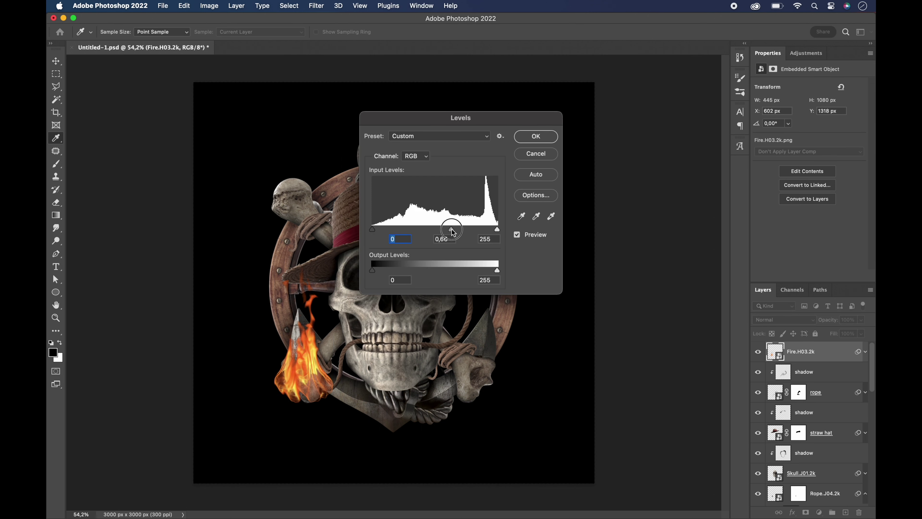
key("Return")
key("super+u")
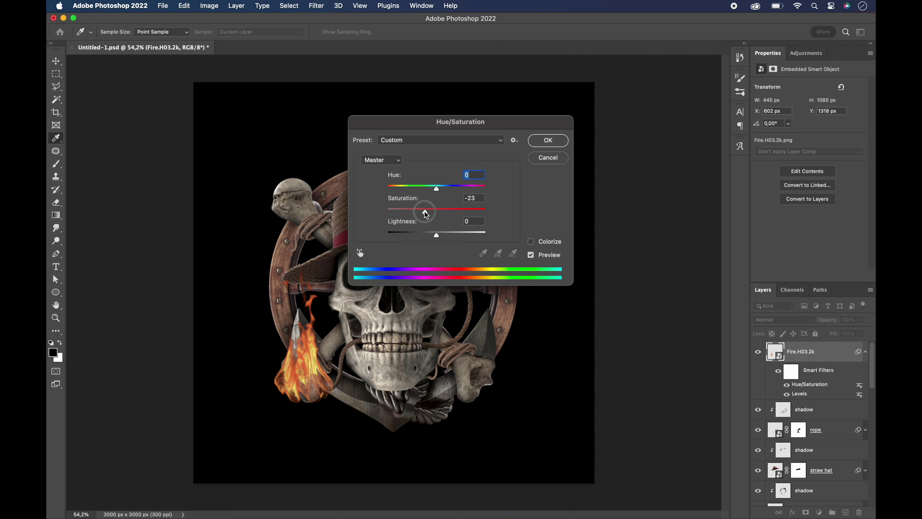
left_click_drag(421, 214, 414, 213)
key("Return")
Step: Duplicate the fire layer, flip the copy horizontally and move it 1278 px across onto the lower-right bone end
key("super+j")
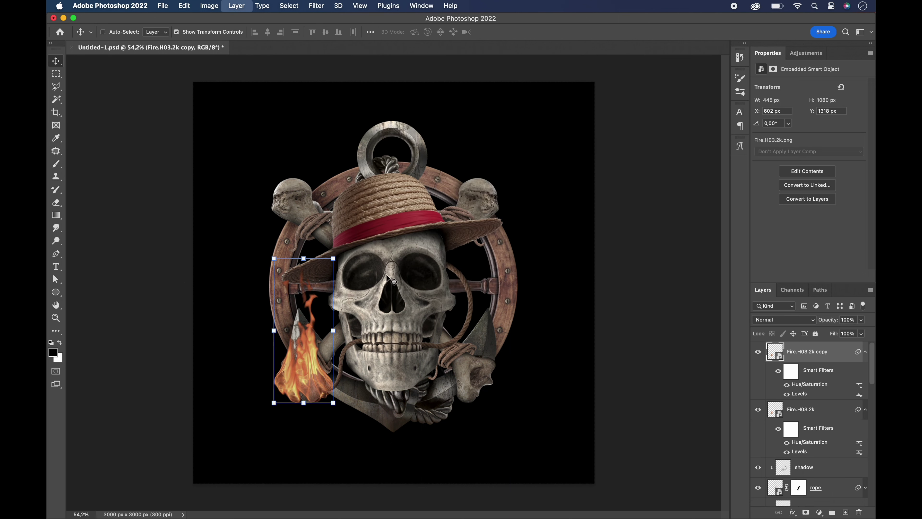
key("super+t")
right_click(368, 335)
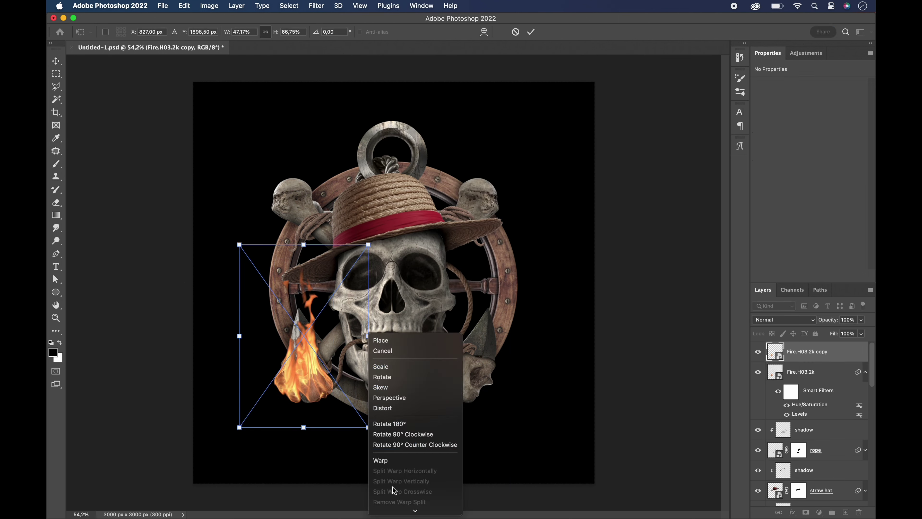
left_click(396, 493)
left_click_drag(313, 384, 480, 384)
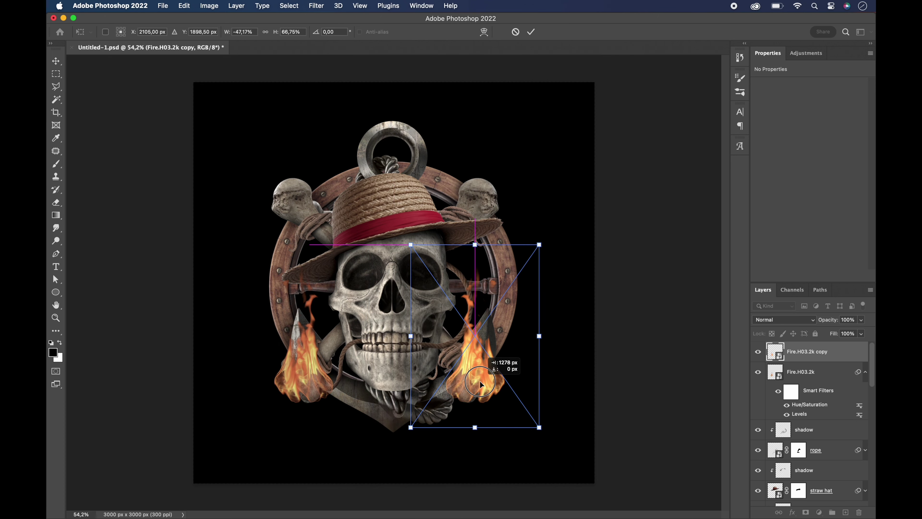
key("Return")
Step: Group all the artwork layers above the black background and name the group raw
scroll(837, 352, "down", 5)
left_click(816, 459, "shift")
left_click(832, 511)
double_click(795, 347)
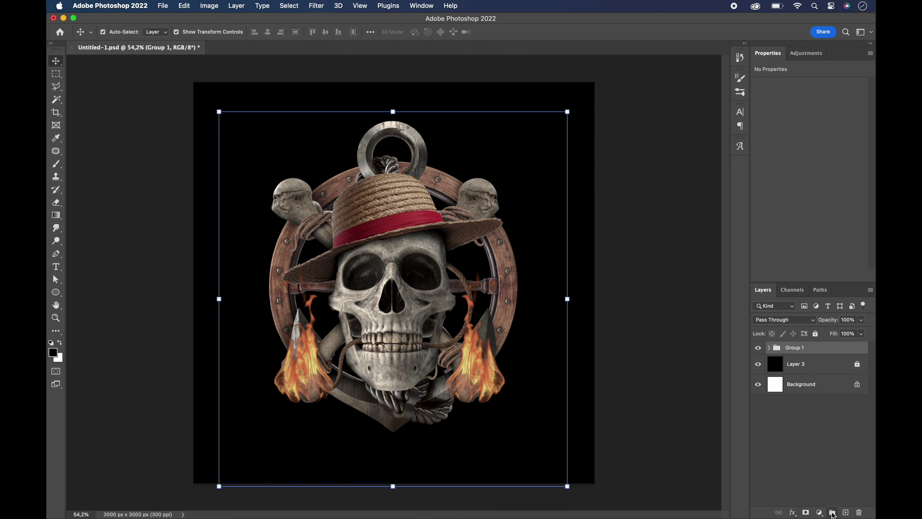
type("raw")
key("Return")
Step: Duplicate the raw group, hide the original and convert the copy to a smart object
key("super+j")
left_click(758, 359)
right_click(786, 348)
left_click(748, 186)
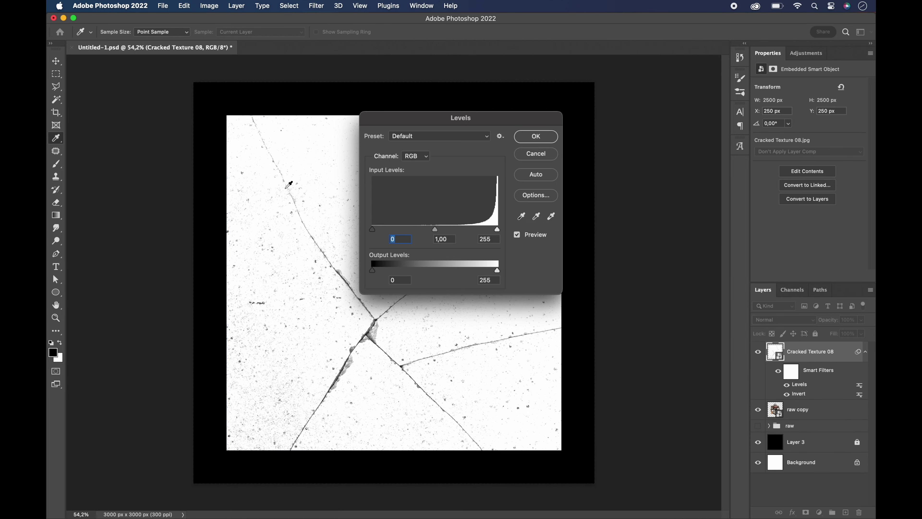
Step: Darken the midtones of Cracked Texture 08 with Levels and collapse its smart filter list
left_click_drag(435, 229, 450, 230)
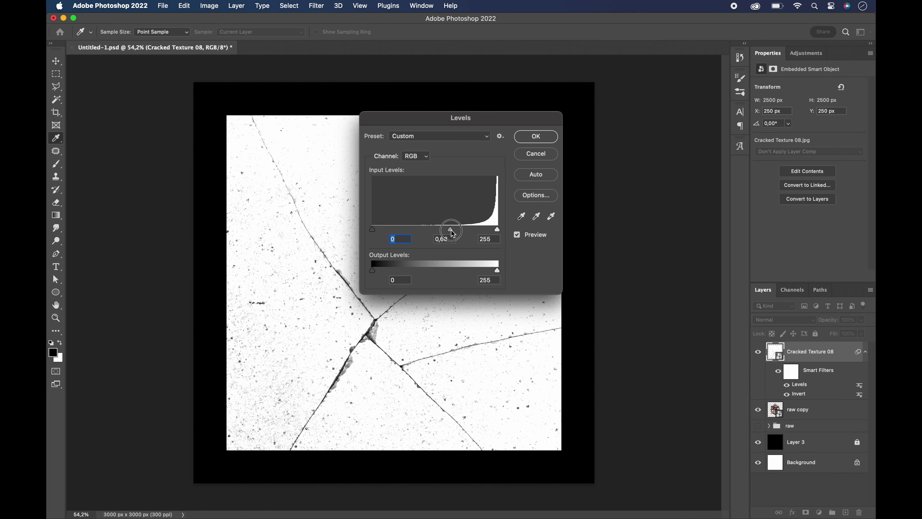
left_click(549, 139)
left_click(865, 351)
Step: Clip Cracked Texture 08 to the raw copy layer and set its blend mode to Multiply
left_click(850, 360, "alt")
left_click(785, 319)
left_click(771, 357)
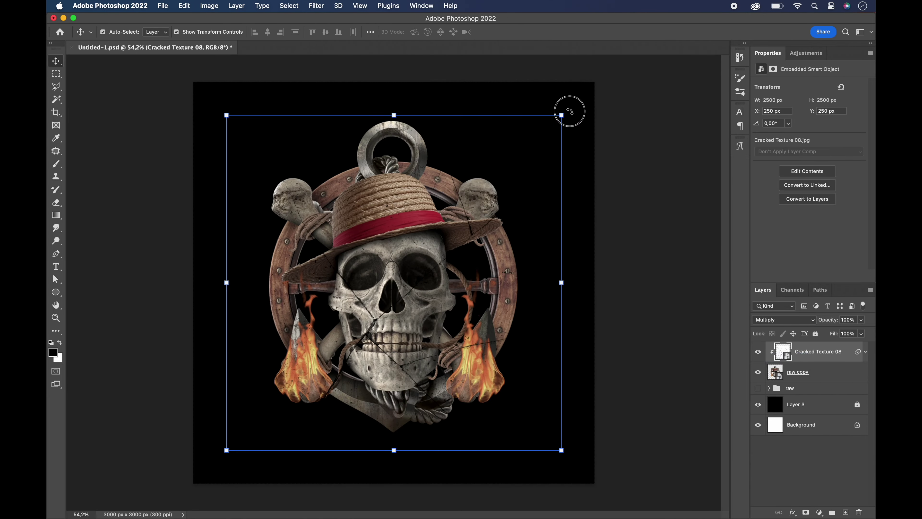
Step: Rotate the cracked texture and shift it so the main cracks meet between the skull's eye sockets
left_click_drag(570, 111, 352, 407)
key("Return")
left_click_drag(398, 237, 393, 261)
Step: Add a layer mask to the cracked texture and erase the cracks running over the straw hat
left_click(806, 512)
key("e")
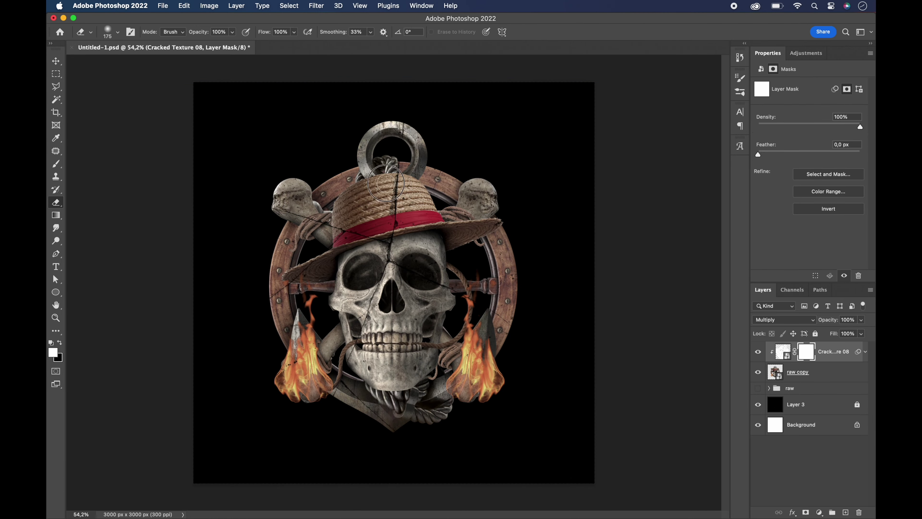
scroll(379, 234, "up", 6)
left_click_drag(429, 80, 276, 232)
left_click_drag(222, 290, 286, 222)
key("bracketleft")
key("bracketleft")
key("bracketleft")
key("bracketleft")
Step: Mask out stray cracks around the skull's cheek and jaw with 80 and 60 px erasers
scroll(407, 328, "down", 5)
key("bracketright")
key("bracketright")
key("bracketright")
key("bracketright")
key("bracketright")
key("bracketright")
left_click(405, 334)
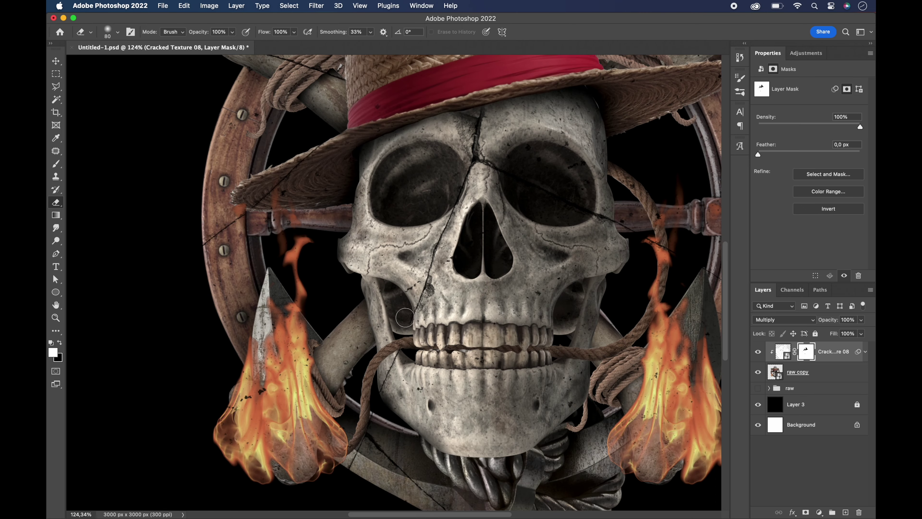
scroll(444, 339, "down", 3)
key("bracketleft")
scroll(628, 268, "up", 4)
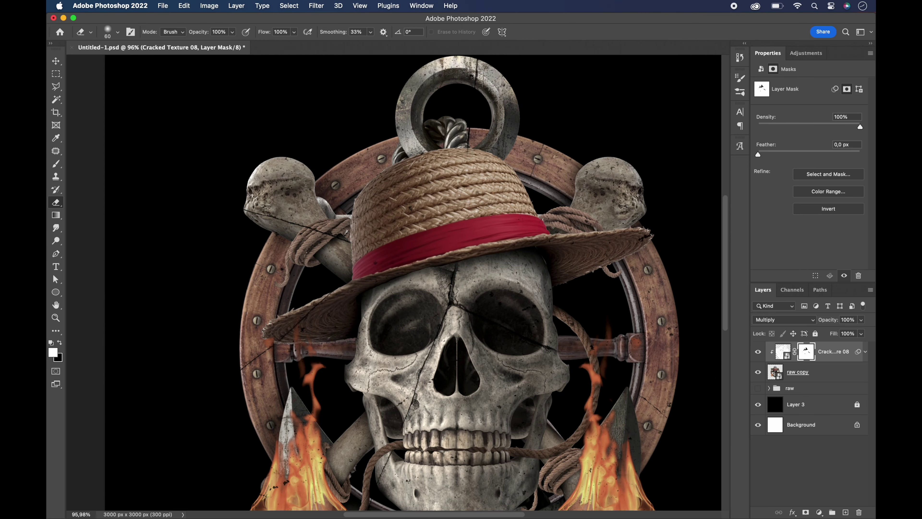
Step: Refine the cracked texture's mask around the hat edges with a 15 px eraser
scroll(338, 228, "up", 5)
key("bracketleft")
key("bracketleft")
key("bracketleft")
key("bracketleft")
key("x")
scroll(230, 178, "down", 8)
scroll(301, 255, "up", 5)
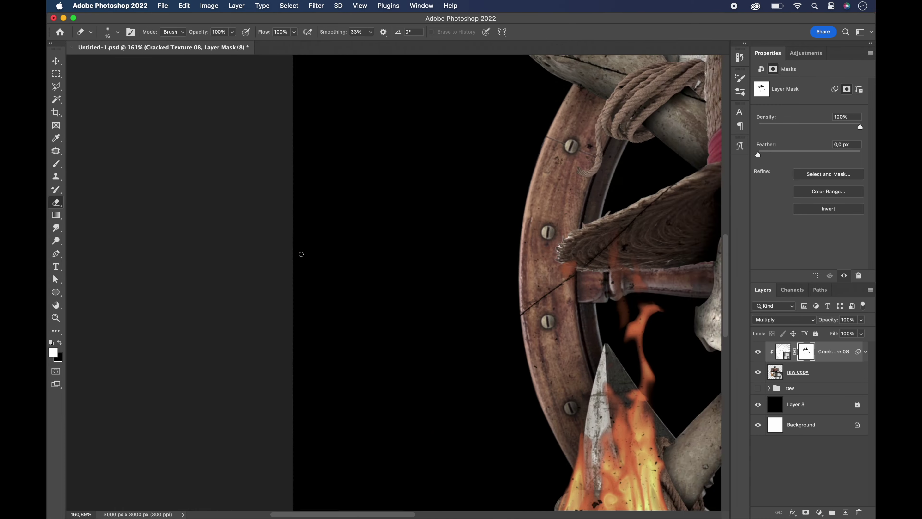
Step: Touch up the crack mask over the hat's left brim and the ship's wheel with a 50 px eraser
scroll(522, 222, "right", 4)
key("bracketright")
key("bracketright")
key("bracketright")
key("bracketright")
scroll(589, 164, "down", 4)
scroll(589, 161, "down", 3)
scroll(364, 267, "up", 7)
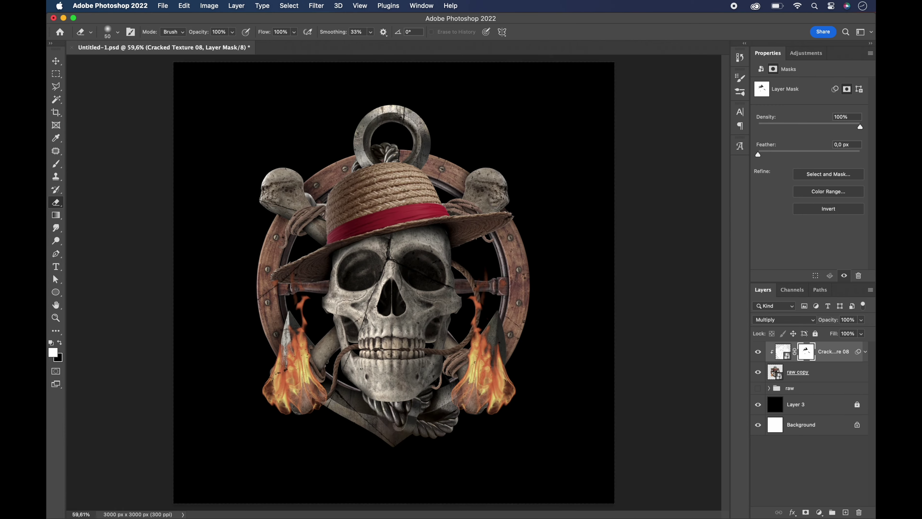
Step: Refine the cracked texture's mask around the skull's face and eye sockets with 15 and 60 px erasers
key("bracketleft")
key("x")
key("bracketright")
key("bracketright")
scroll(426, 166, "down", 5)
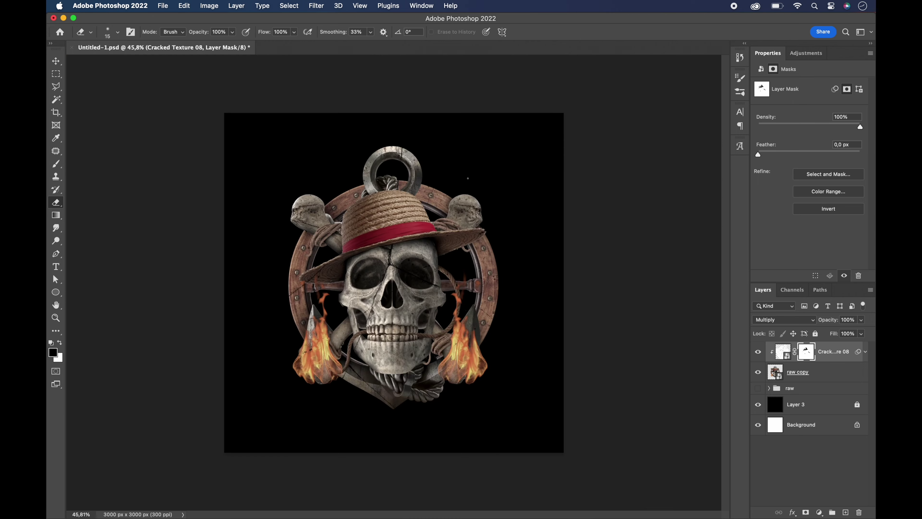
scroll(312, 252, "up", 6)
key("x")
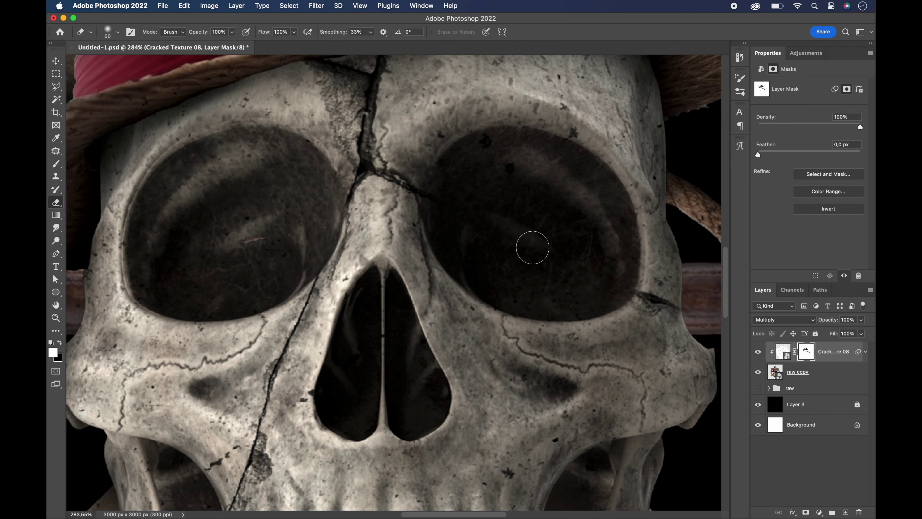
scroll(655, 302, "down", 6)
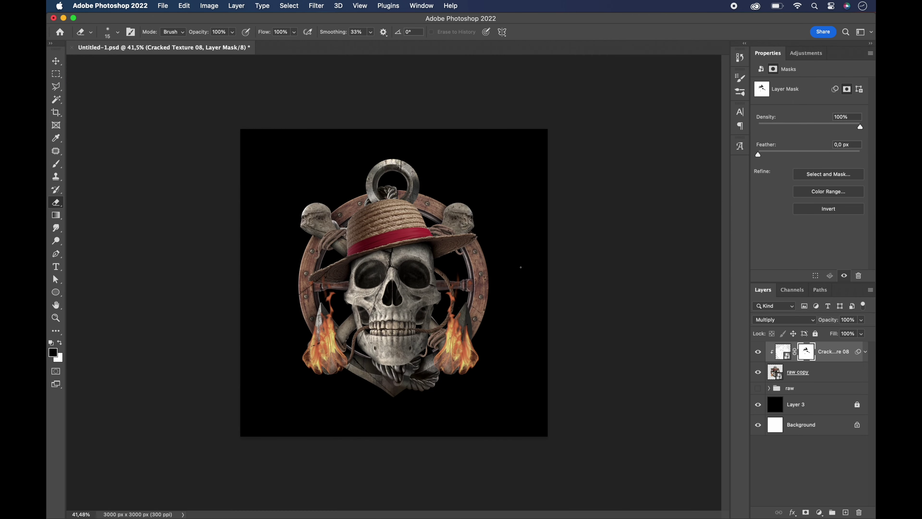
Step: Adjust the effect settings of two layers inside the raw copy smart object, and close its document
key("v")
double_click(781, 374)
left_click(865, 385)
double_click(818, 416)
left_click_drag(418, 212, 407, 212)
left_click(547, 141)
left_click(865, 364)
double_click(818, 397)
left_click(548, 141)
key("super+w")
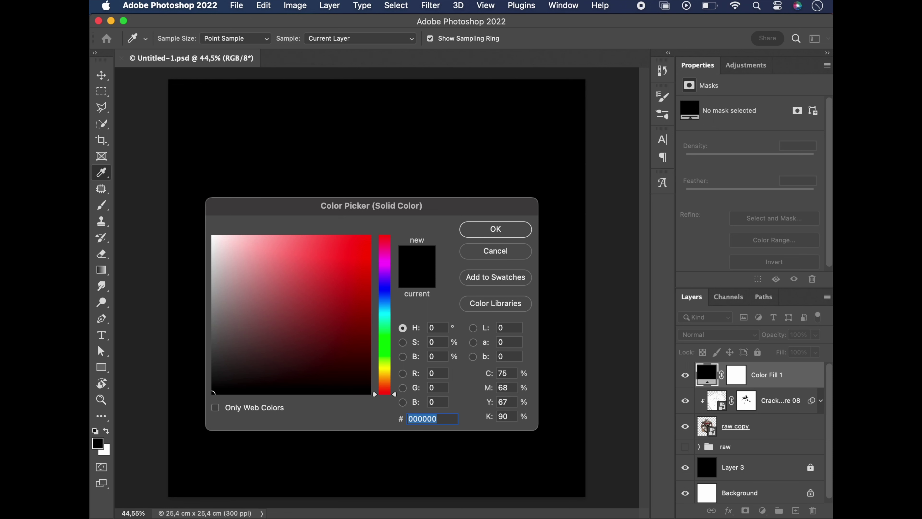
type("241")
key("Tab")
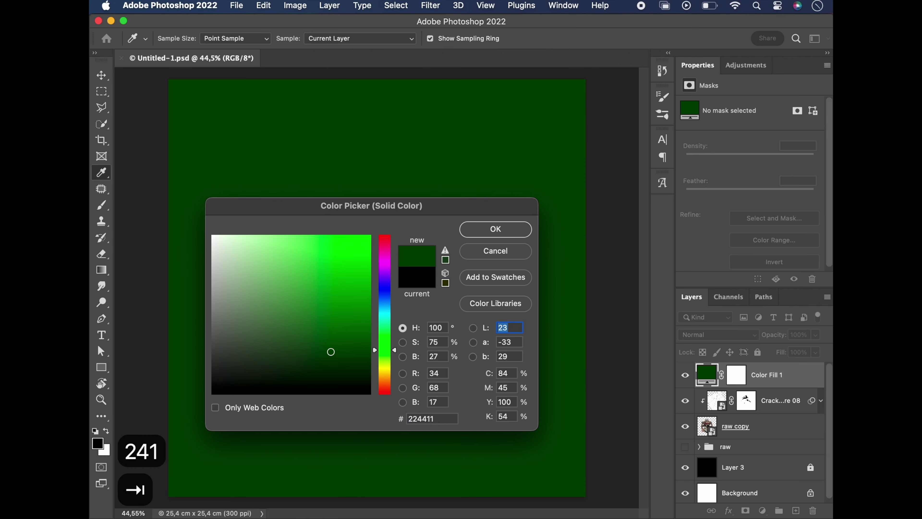
type("143")
key("Tab")
key("Return")
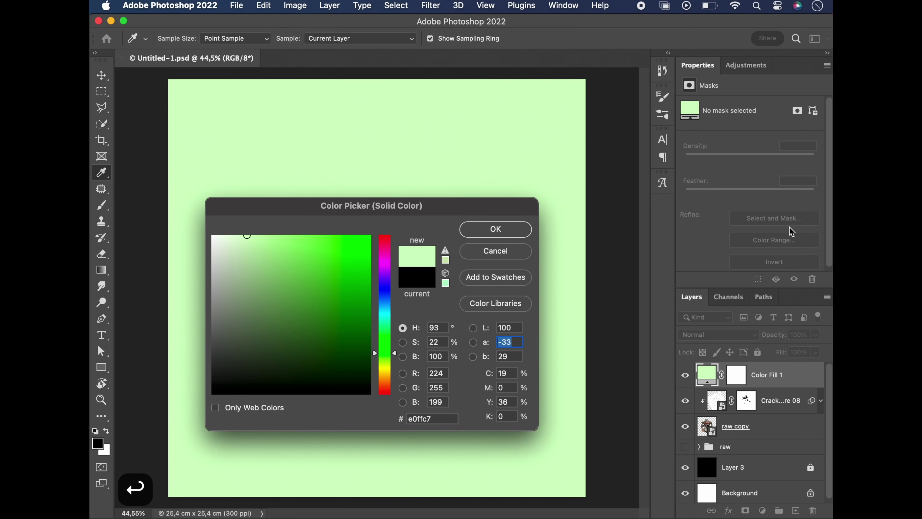
Step: Set the solid colour fill to orange with RGB values 241, 143 and 47
type("241")
key("Tab")
type("143")
key("Tab")
type("47")
key("Return")
Step: Set the orange fill layer's blend mode to Overlay and invert its mask to hide the colour
left_click(717, 334)
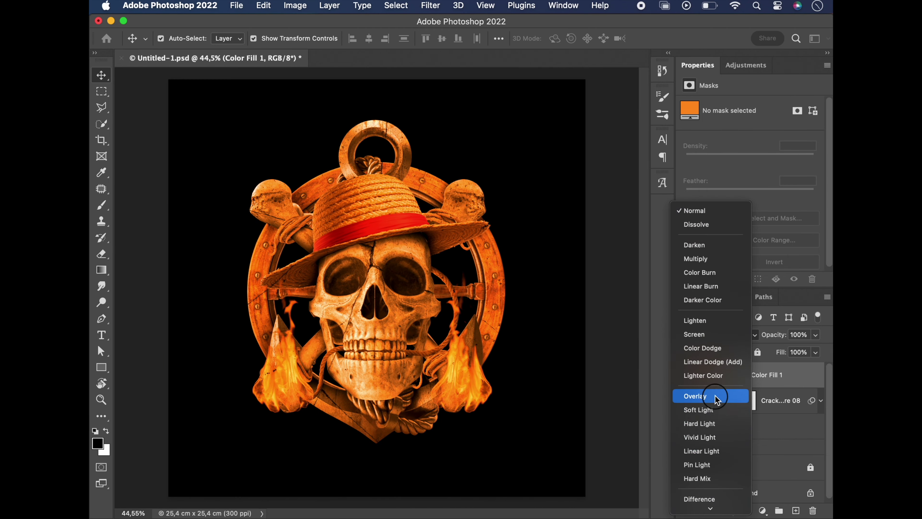
left_click(717, 399)
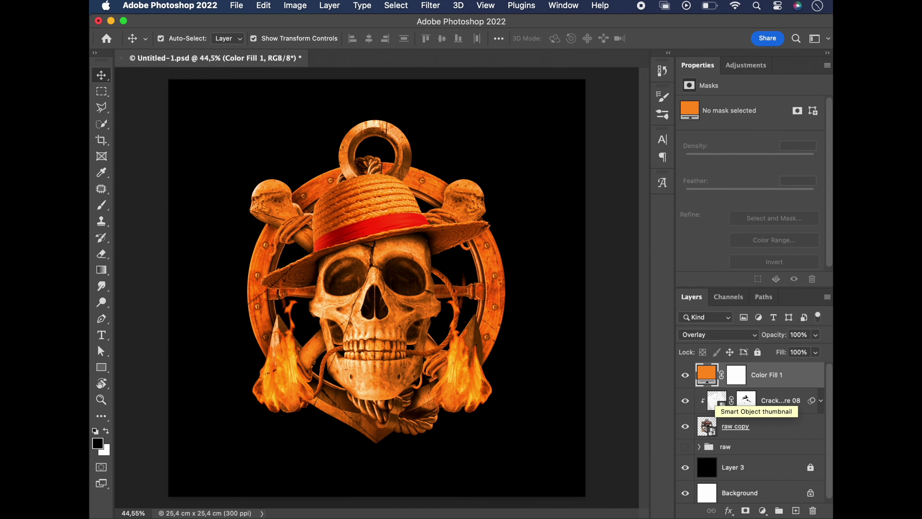
left_click(736, 374)
key("super+i")
key("e")
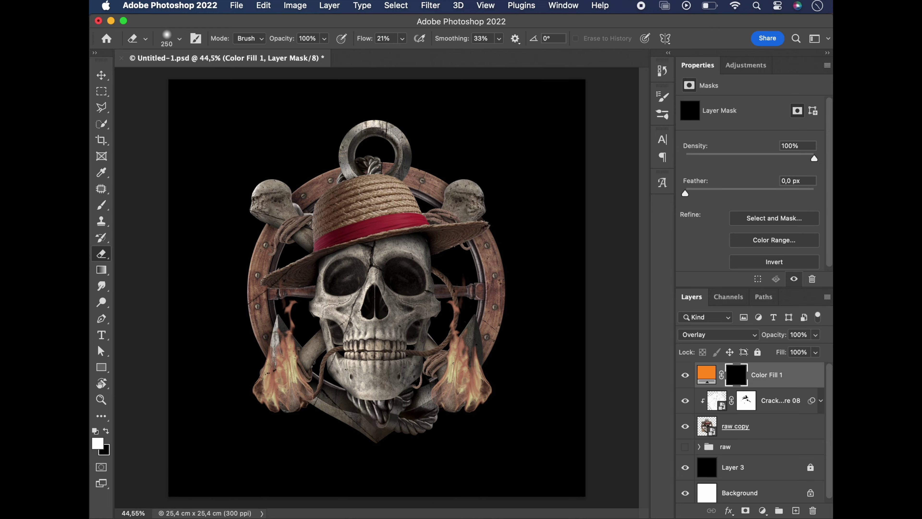
Step: Reveal the orange glow on the skull's left forehead, cheek and jaw using a soft eraser on the mask at 21% flow
scroll(334, 275, "up", 5)
scroll(460, 512, "left", 3)
key("x")
mouse_move(375, 222)
left_mouse_down()
mouse_move(397, 216)
mouse_move(354, 347)
mouse_move(402, 410)
left_mouse_up()
key("bracketleft")
key("bracketleft")
key("bracketleft")
key("bracketleft")
left_click_drag(319, 396, 268, 359)
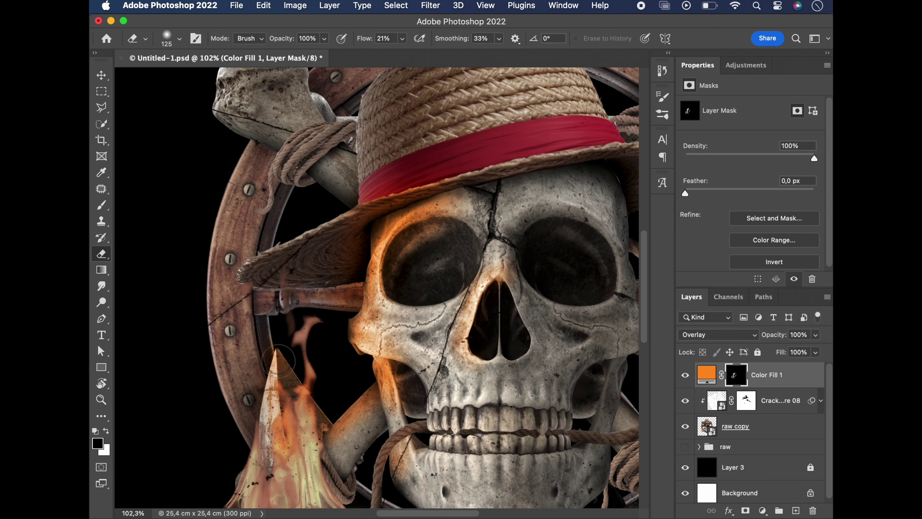
Step: Extend the orange glow over the left wheel rim, hat brim, bone and rope, reducing the eraser to 90 px
left_click_drag(265, 458, 232, 149)
left_click_drag(210, 345, 225, 433)
key("bracketleft")
key("bracketleft")
key("bracketleft")
key("bracketleft")
key("bracketleft")
left_click_drag(232, 260, 257, 292)
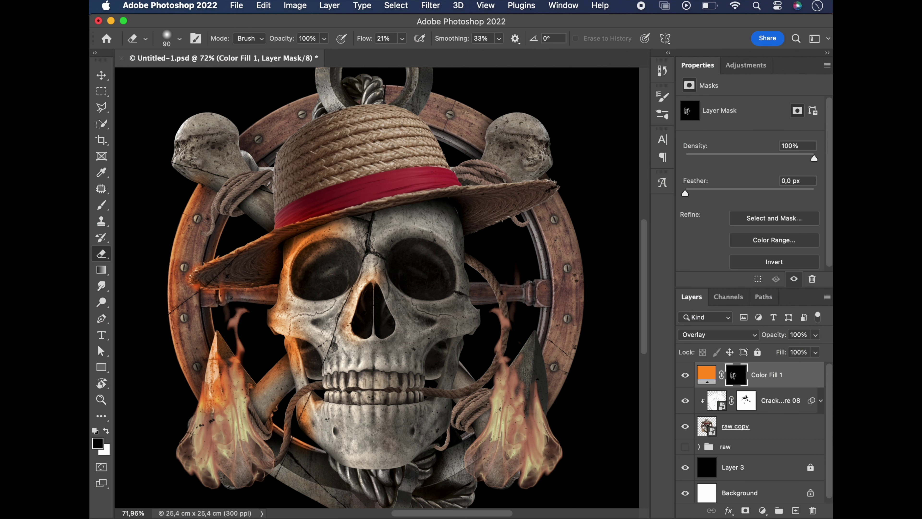
scroll(376, 287, "down", 3)
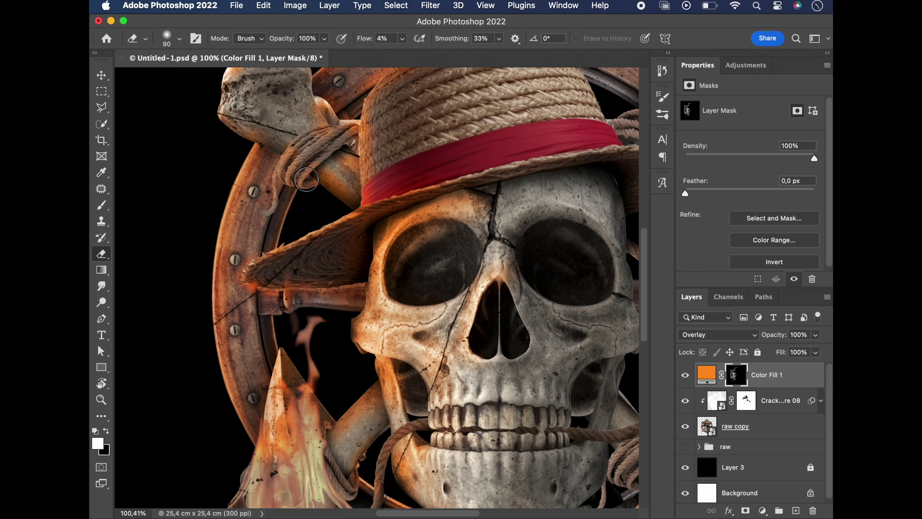
Step: Reveal the orange glow on the anchor rope beneath the jaw with a 30 px eraser at 11% flow
key("x")
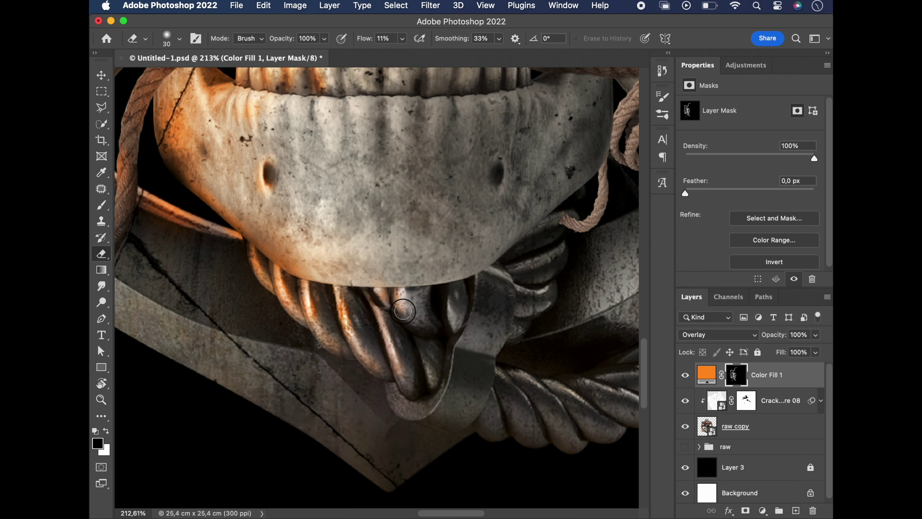
left_click_drag(403, 311, 412, 305)
key("[")
key("[")
key("[")
Step: Add the orange glow to the anchor ring and the upper wheel behind the hat with 60 and 40 px erasers
scroll(377, 287, "down", 10)
scroll(376, 181, "up", 10)
key("x")
key("[")
key("[")
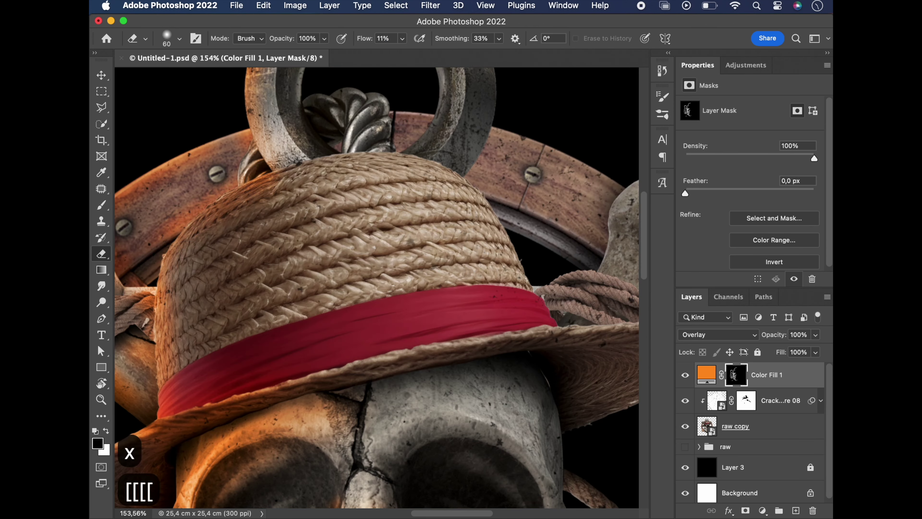
scroll(376, 287, "up", 5)
scroll(373, 345, "down", 5)
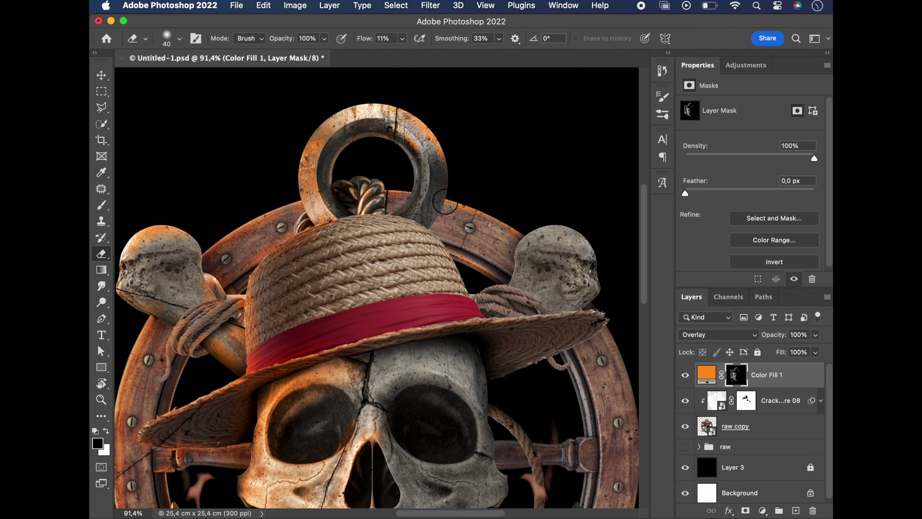
Step: Reveal the orange glow along the skull's right cheekbone and eye socket edge with a 45 px eraser
scroll(377, 287, "down", 3)
key("]")
key("]")
key("]")
key("]")
key("]")
key("]")
scroll(376, 287, "up", 4)
scroll(423, 406, "up", 4)
key("bracketleft")
key("bracketleft")
key("bracketleft")
key("bracketleft")
key("bracketleft")
key("bracketleft")
key("bracketleft")
key("bracketleft")
left_click_drag(508, 292, 526, 291)
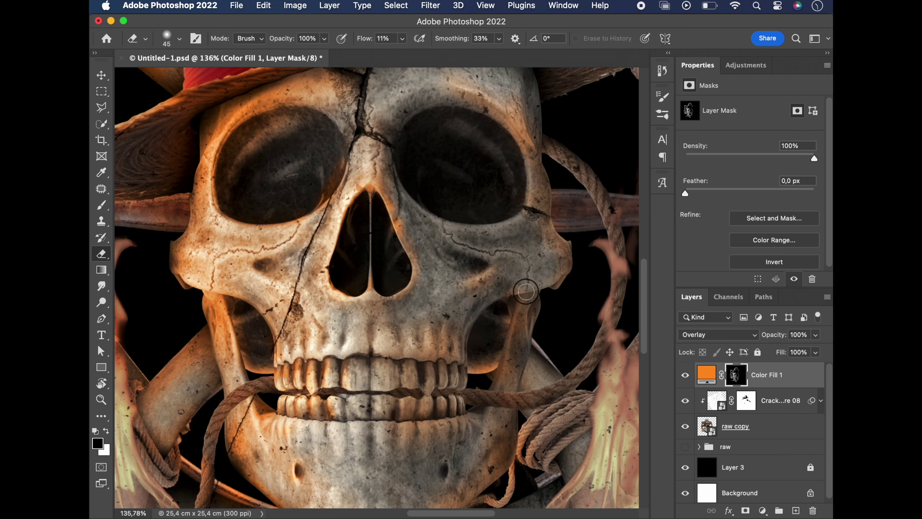
Step: Strengthen the orange glow along the right side of the skull's jaw, enlarging the eraser to 100 px
scroll(560, 239, "down", 4)
scroll(377, 286, "down", 5)
scroll(377, 287, "up", 3)
key("bracketright")
key("bracketright")
key("bracketright")
key("bracketright")
key("bracketright")
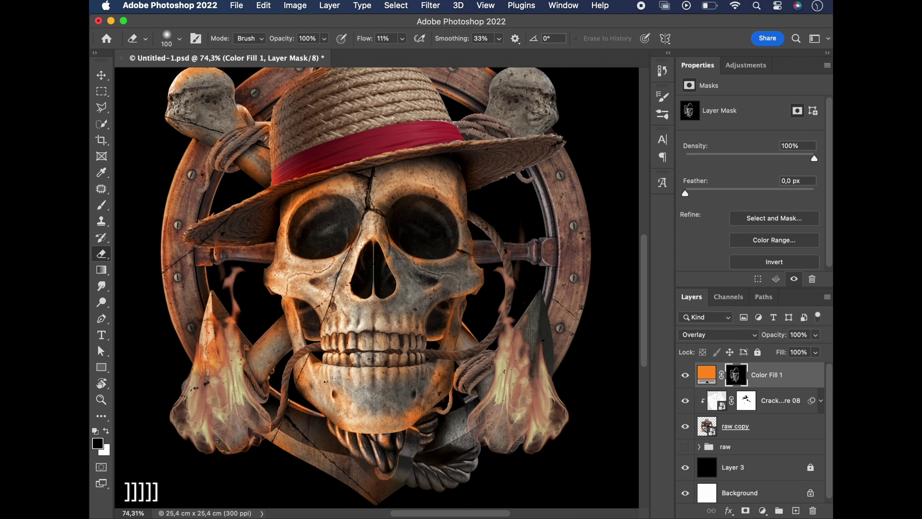
Step: Paint small orange highlights between the skull's teeth on the fill mask with a 20 px eraser
key("x")
scroll(377, 286, "up", 3)
key("bracketleft")
key("bracketleft")
key("bracketleft")
key("bracketleft")
key("bracketleft")
key("bracketleft")
key("bracketleft")
key("bracketleft")
key("bracketleft")
key("bracketleft")
key("bracketleft")
scroll(373, 302, "up", 4)
key("x")
scroll(377, 287, "up", 4)
scroll(377, 287, "down", 5)
key("bracketleft")
key("bracketleft")
key("bracketleft")
key("bracketleft")
left_click_drag(423, 164, 423, 185)
scroll(377, 287, "down", 4)
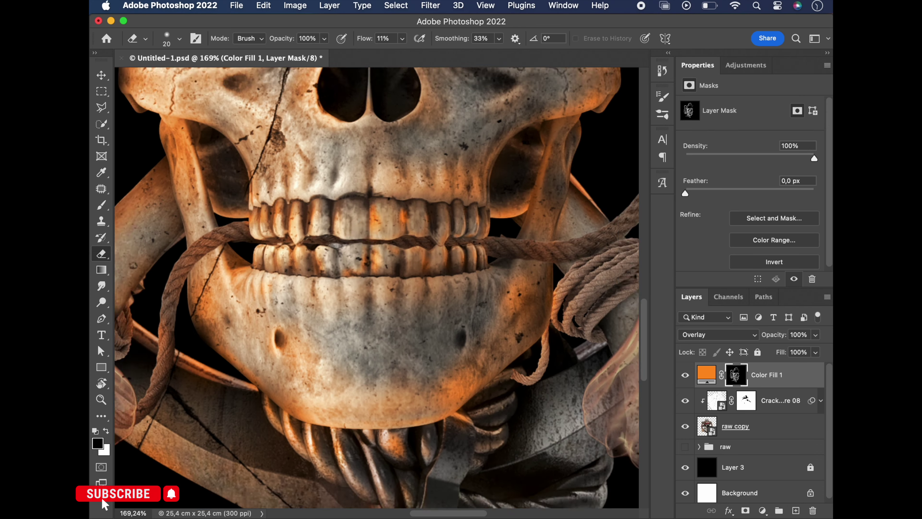
Step: Raise the eraser flow to 29% and reveal the orange glow on the anchor rope right of the jaw
scroll(371, 214, "up", 1)
scroll(377, 287, "right", 5)
key("x")
key("x")
key("shift+2")
key("shift+9")
scroll(377, 287, "down", 4)
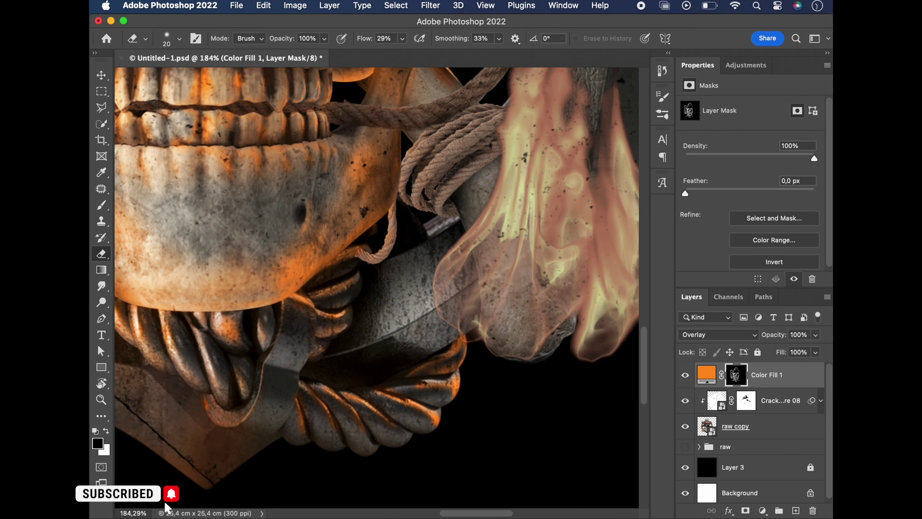
Step: Undo the last stroke and, at 12% flow, reveal the orange glow on the right wheel rim, bone and hat brim
scroll(377, 287, "left", 6)
scroll(377, 287, "down", 2)
scroll(377, 287, "up", 4)
scroll(377, 287, "down", 10)
key("super+z")
key("shift+1")
key("shift+2")
key("bracketright")
key("bracketright")
key("bracketright")
key("bracketright")
key("bracketright")
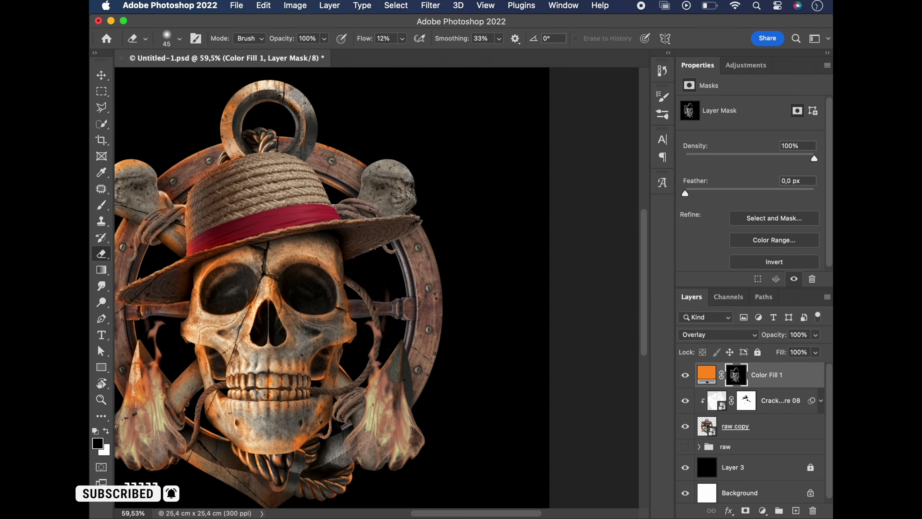
scroll(377, 287, "down", 3)
scroll(526, 261, "up", 6)
left_click_drag(393, 192, 417, 302)
scroll(377, 287, "down", 4)
left_click_drag(300, 164, 338, 142)
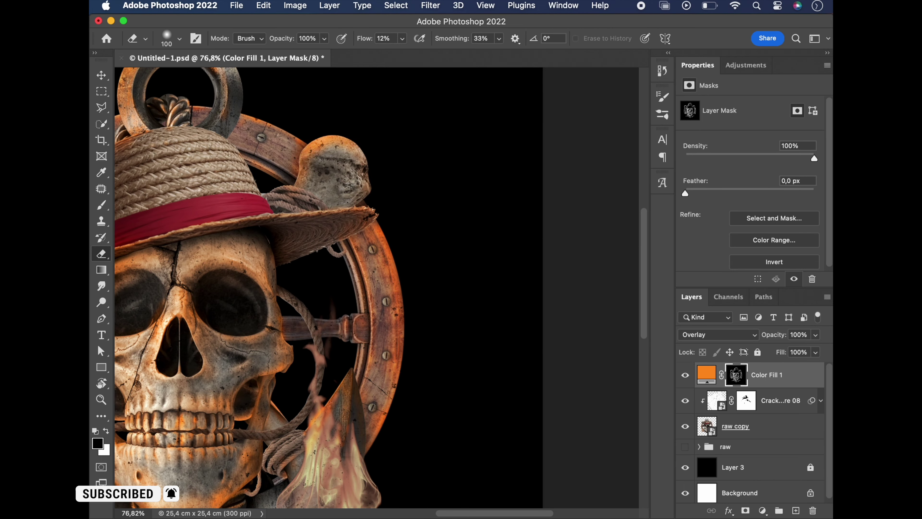
Step: Clean up the orange glow's mask around the hat's right brim and the adjacent wheel, reducing the eraser to 10 px
scroll(377, 287, "down", 4)
key("x")
key("bracketright")
key("bracketright")
key("bracketright")
key("bracketright")
key("bracketright")
key("bracketright")
scroll(377, 287, "up", 4)
scroll(508, 261, "up", 6)
key("x")
key("x")
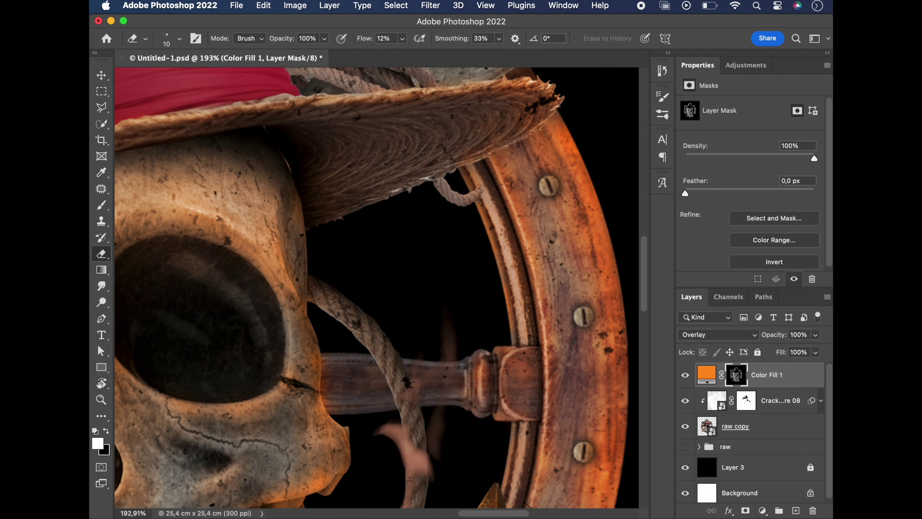
Step: Add fine orange edge highlights around the wheel's right spoke and inner rim with a 6 px eraser
scroll(471, 276, "up", 5)
key("x")
key("bracketleft")
key("bracketleft")
key("bracketleft")
key("bracketleft")
left_click_drag(472, 319, 558, 387)
scroll(558, 387, "down", 8)
scroll(472, 254, "up", 3)
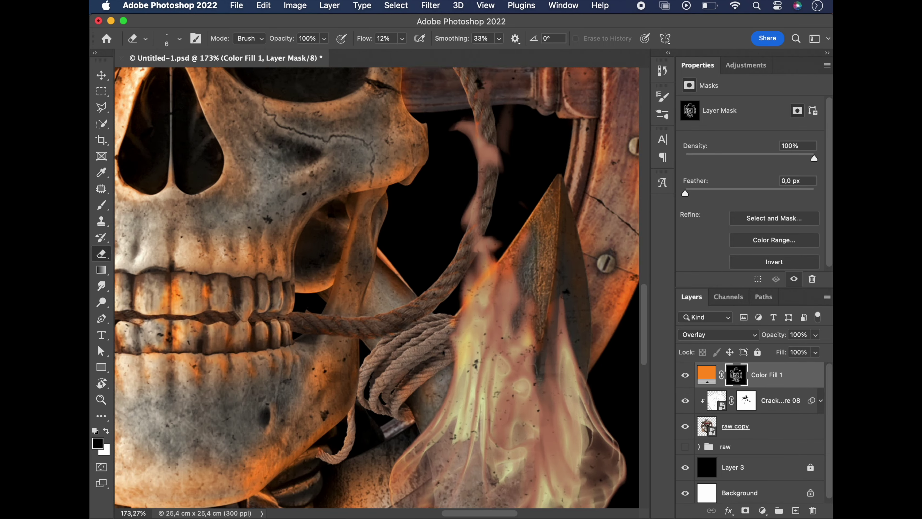
Step: Refine the orange glow's mask around the right anchor fluke and wheel rim with an 8 px eraser at 12% flow
scroll(466, 227, "down", 1)
key("x")
scroll(465, 227, "down", 2)
key("x")
scroll(472, 232, "up", 5)
scroll(454, 232, "down", 7)
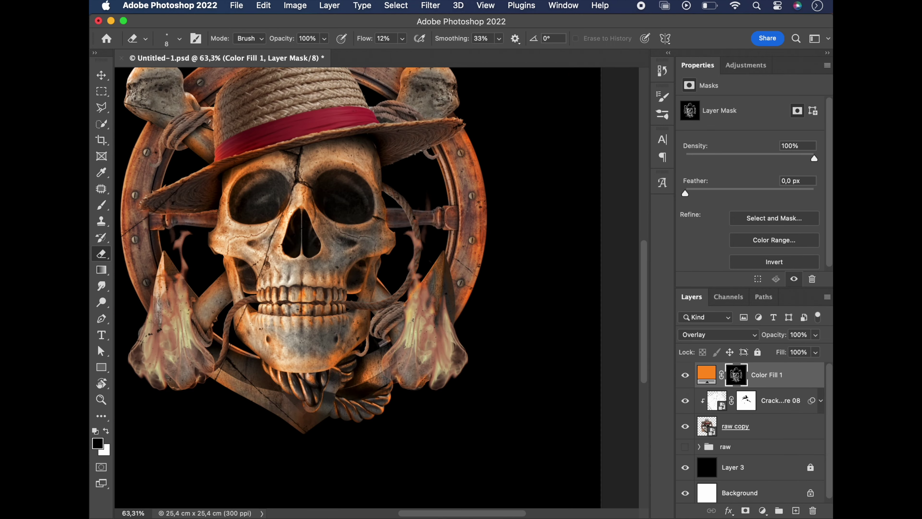
Step: Undo the last mask stroke and, at 26% flow, work the orange glow along the rope and bone beside the left anchor fluke
scroll(356, 109, "up", 6)
key("bracketright")
key("bracketright")
key("super+z")
scroll(381, 148, "down", 5)
scroll(363, 327, "up", 5)
scroll(290, 291, "down", 3)
key("x")
key("x")
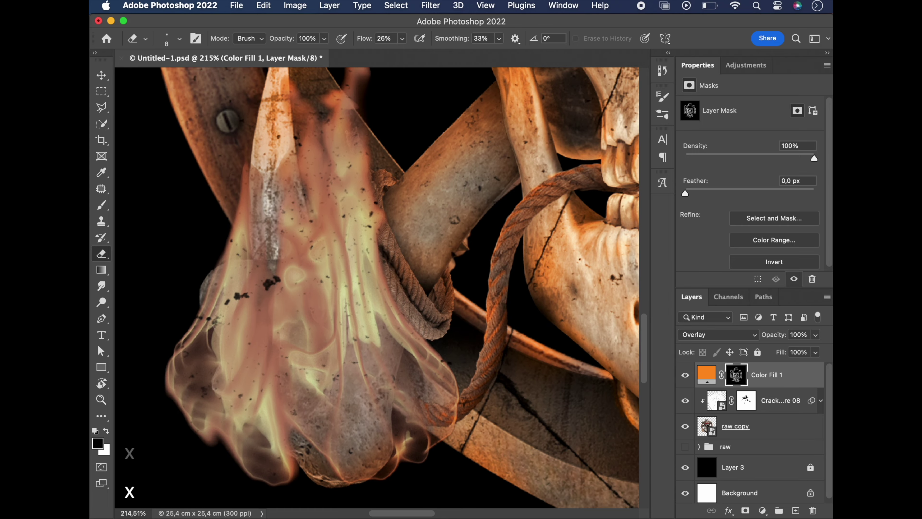
Step: Touch up the orange edge highlights around the left fluke, rope and lower anchor with a 7 px eraser
scroll(377, 287, "down", 5)
scroll(501, 290, "up", 4)
key("x")
scroll(410, 236, "up", 3)
key("bracketright")
key("bracketright")
key("x")
left_click_drag(458, 262, 397, 315)
scroll(363, 276, "down", 8)
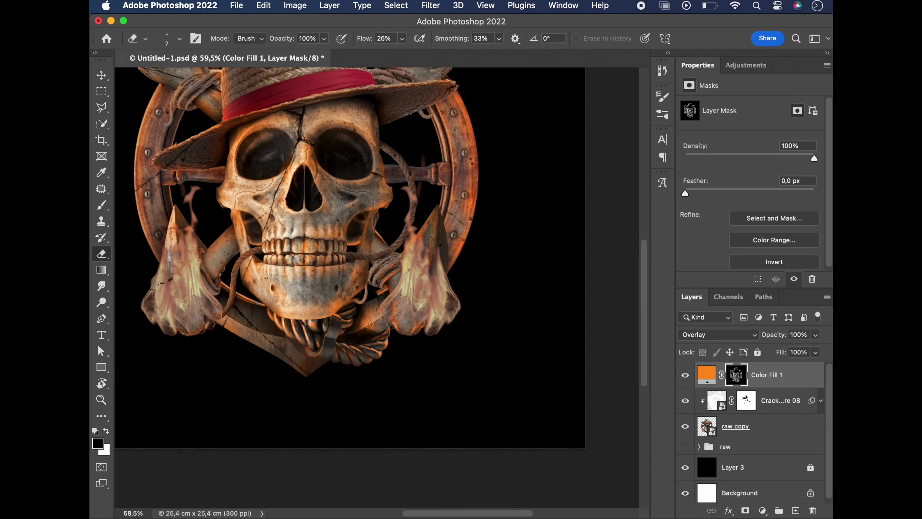
Step: Blend the orange glow over the composite with a soft 45 px eraser at 10% flow
scroll(411, 126, "up", 2)
key("x")
key("shift+0")
key("shift+1")
scroll(541, 200, "down", 5)
key("x")
Step: Adjust the blending range of Color Fill 1 in its Blending Options and compare the artwork with the layer hidden
left_click(729, 511)
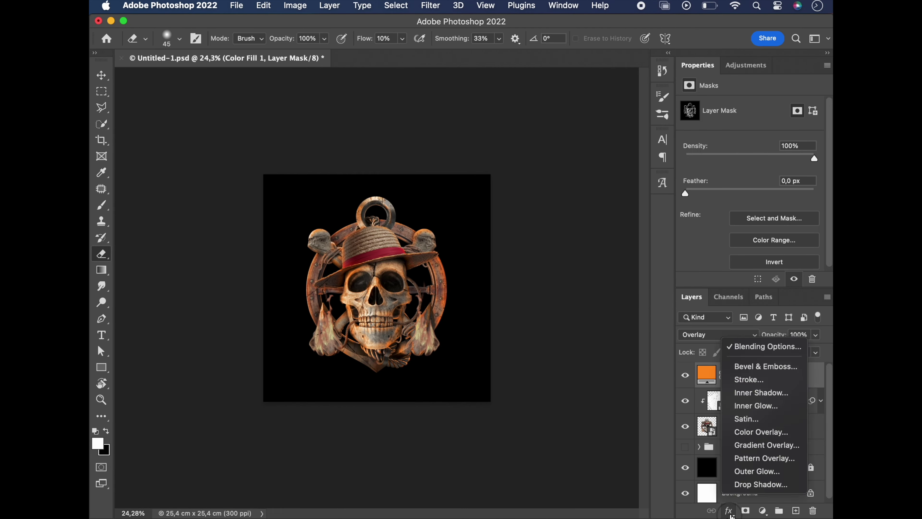
left_click(766, 346)
left_click_drag(589, 406, 609, 408)
left_click(826, 211)
scroll(377, 287, "up", 3)
left_click(685, 376)
left_click(686, 376)
scroll(377, 288, "down", 2)
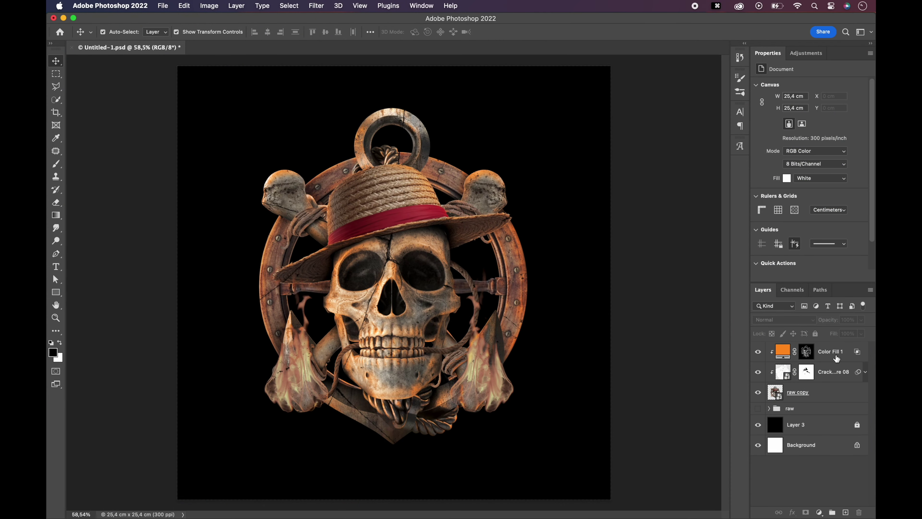
Step: Rename the Color Fill 1 layer to highlight
double_click(836, 353)
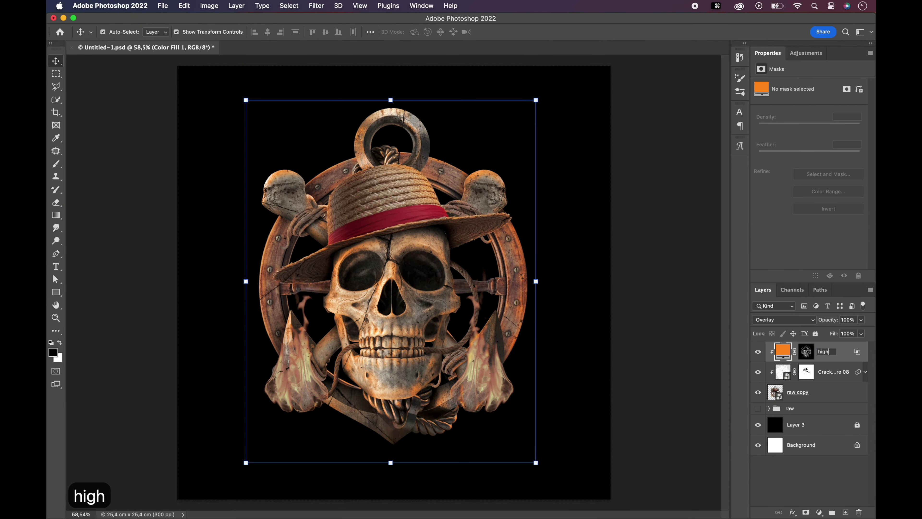
type("highlights")
key("BackSpace")
key("Return")
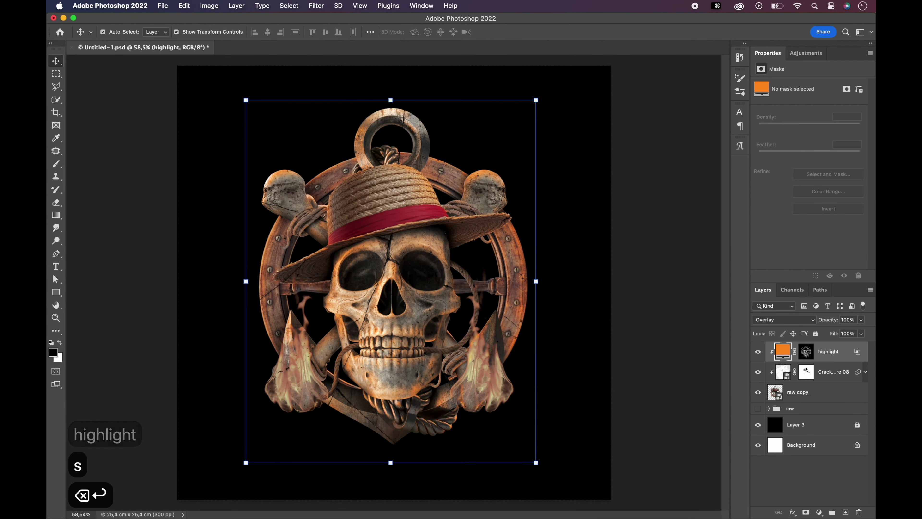
Step: Open the Camera Raw Filter on raw copy and set Exposure -0,20, Contrast -4, Highlights +19, Shadows +16, Whites +25 and Blacks -40
left_click(680, 341)
left_click(797, 394)
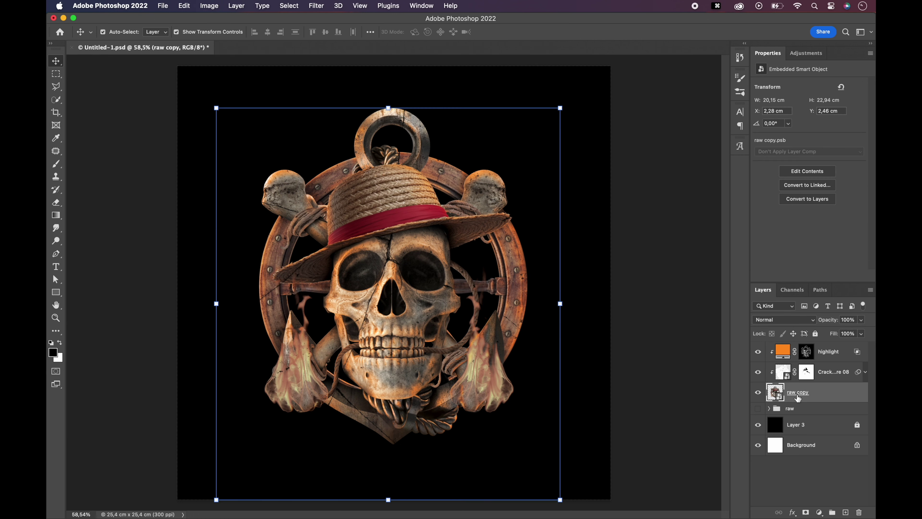
left_click(316, 6)
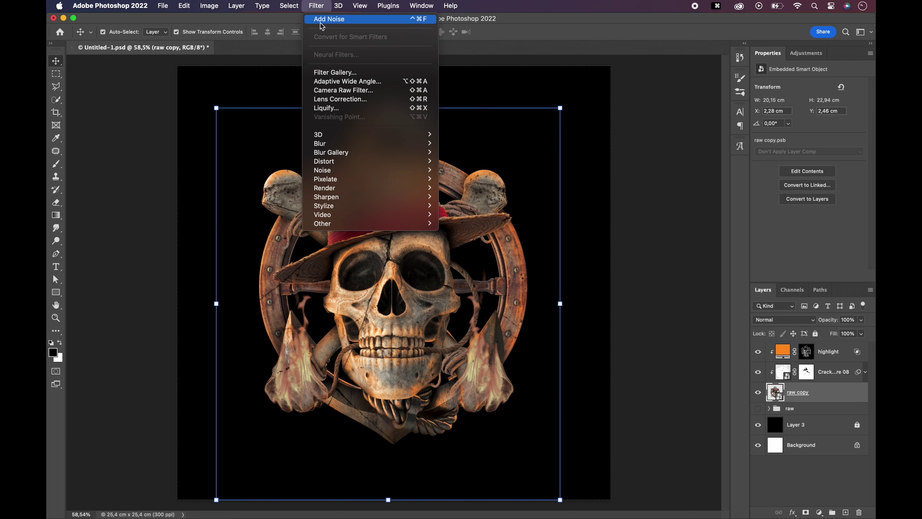
left_click(332, 91)
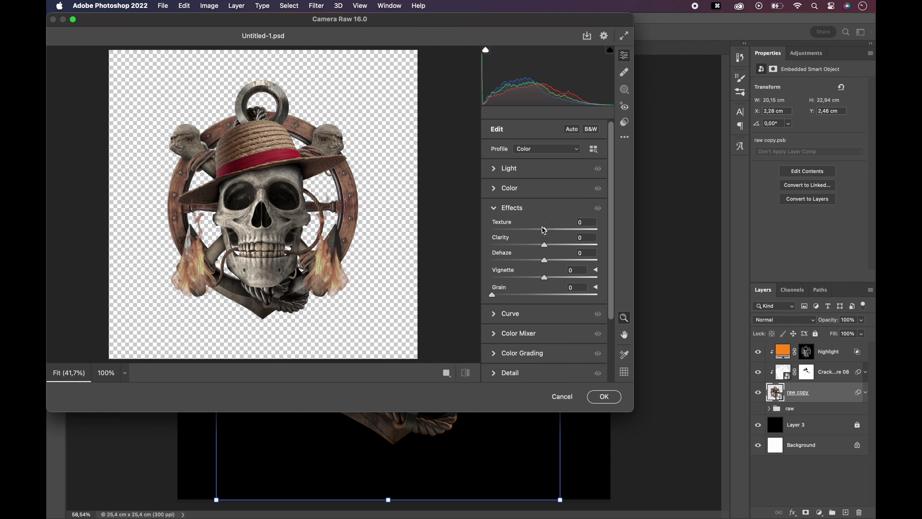
left_click(509, 168)
left_click_drag(544, 191, 554, 221)
left_click_drag(544, 236, 553, 237)
Step: Set Temperature -4, Vibrance -8, Texture +27, Clarity +26, Dehaze +15, Vignette +7 and Grain 33, and apply the Camera Raw Filter
left_click(535, 291)
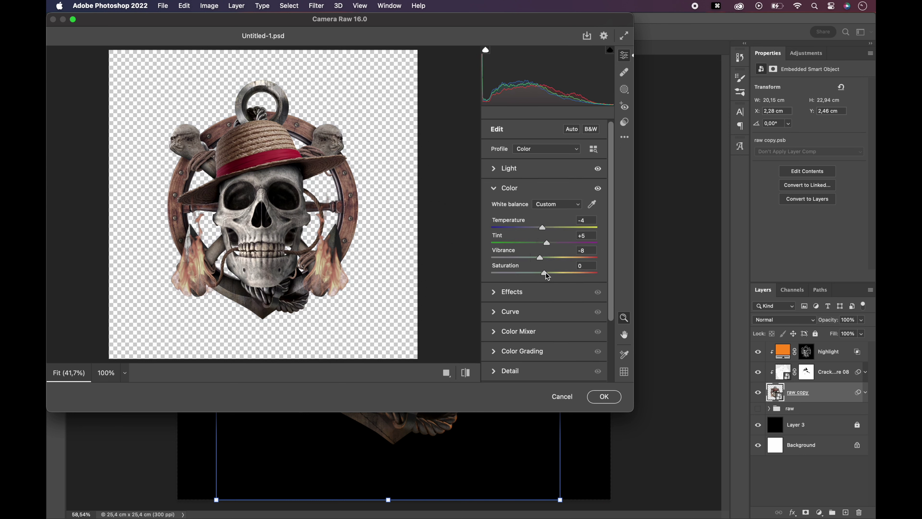
left_click(537, 291)
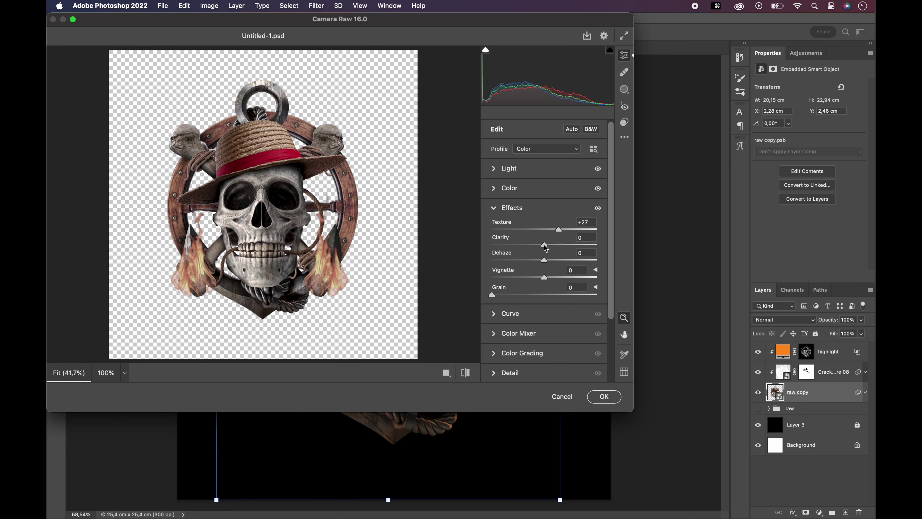
left_click_drag(544, 246, 558, 246)
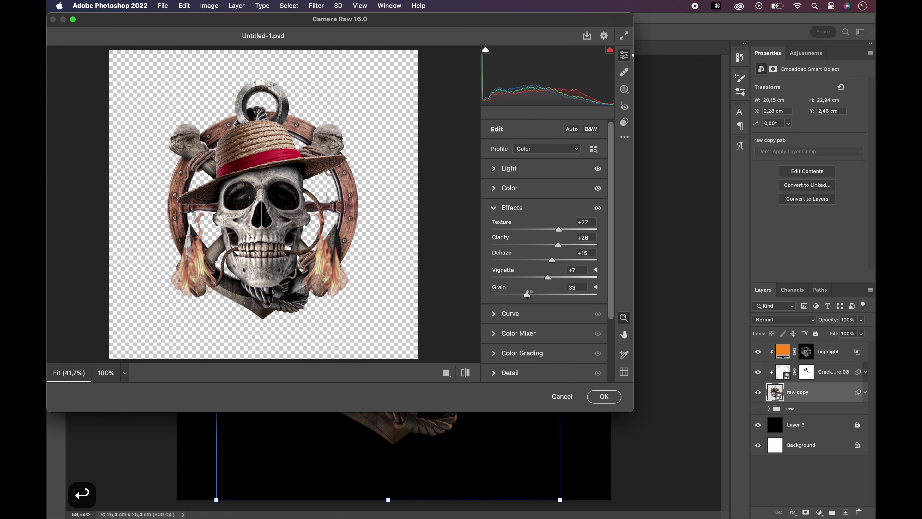
scroll(502, 324, "down", 2)
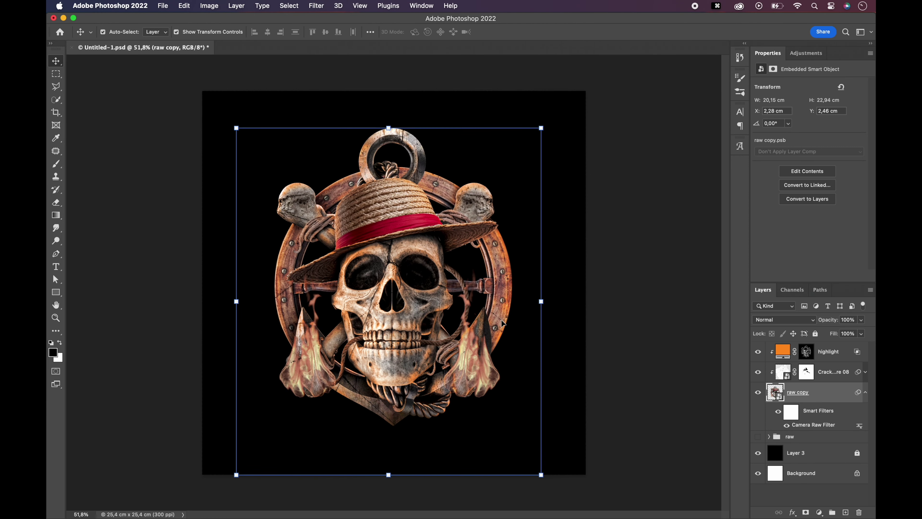
Step: Try an Add Noise filter on the raw copy layer and undo it
scroll(502, 323, "down", 1)
left_click(316, 5)
mouse_move(363, 158)
left_click(454, 168)
type("10")
key("BackSpace")
type("5")
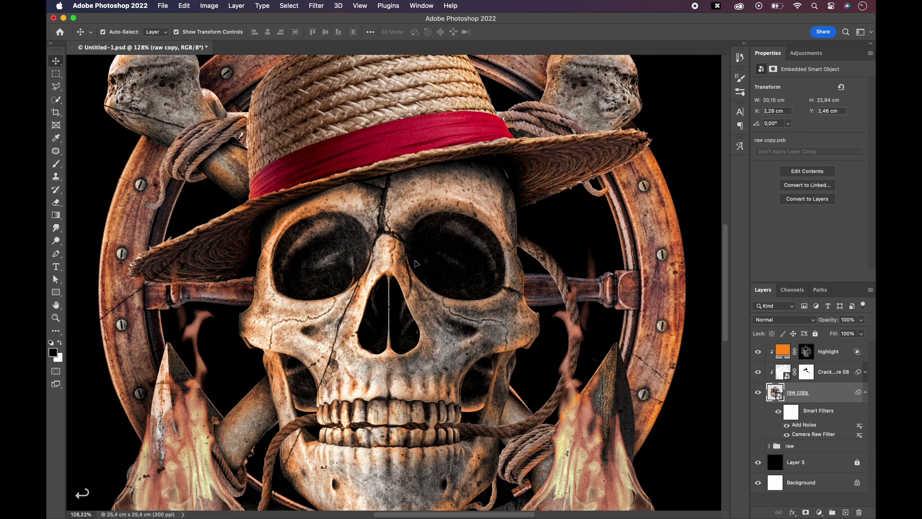
key("super+z")
Step: Add 5% Gaussian monochromatic noise to the raw copy layer
left_click(316, 6)
left_click(465, 169)
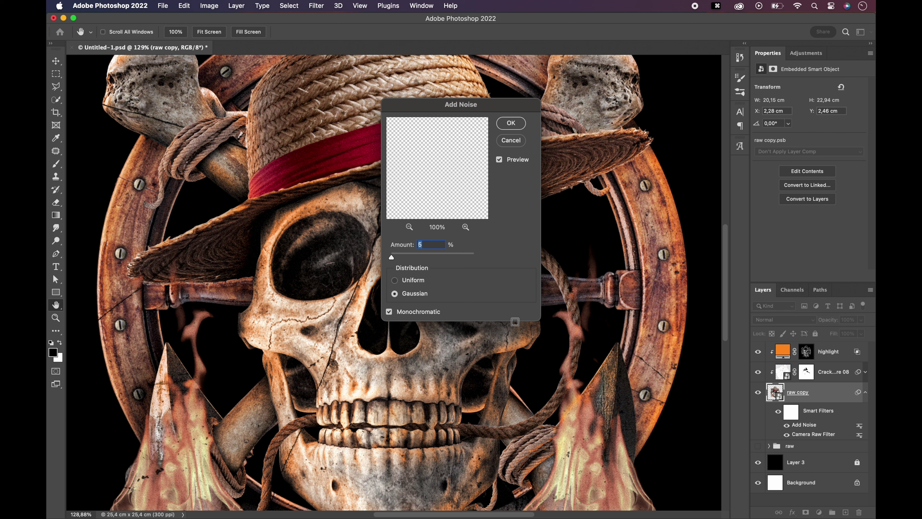
key("Return")
key("super+0")
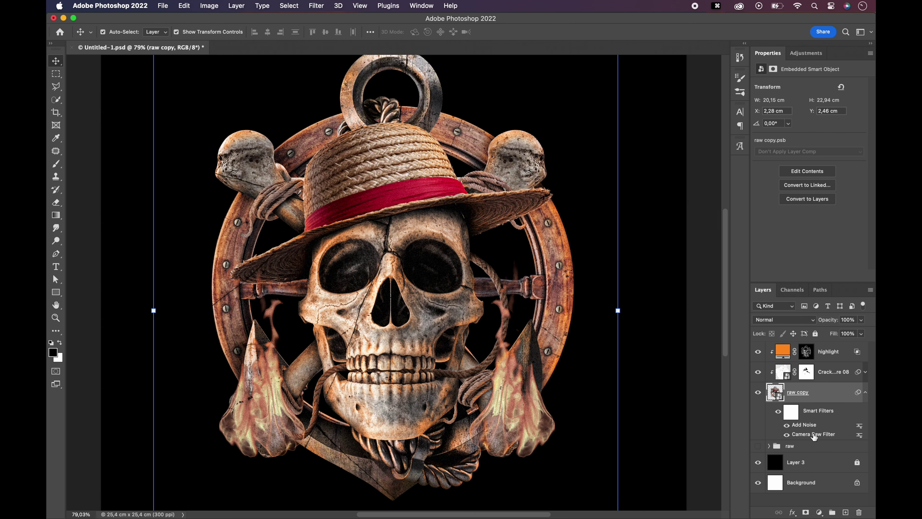
Step: Reopen raw copy's Camera Raw smart filter to review its Light settings, and deselect the layer to check the whole artwork
double_click(813, 434)
left_click(498, 171)
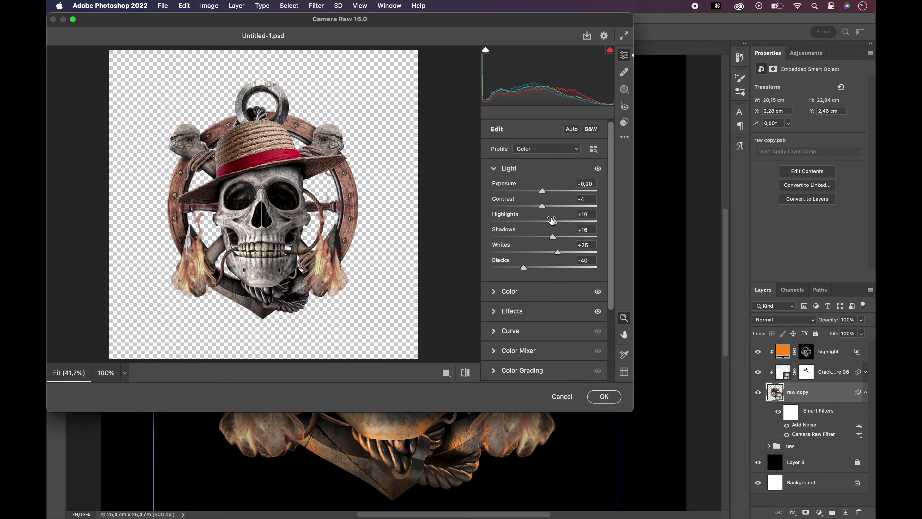
key("Return")
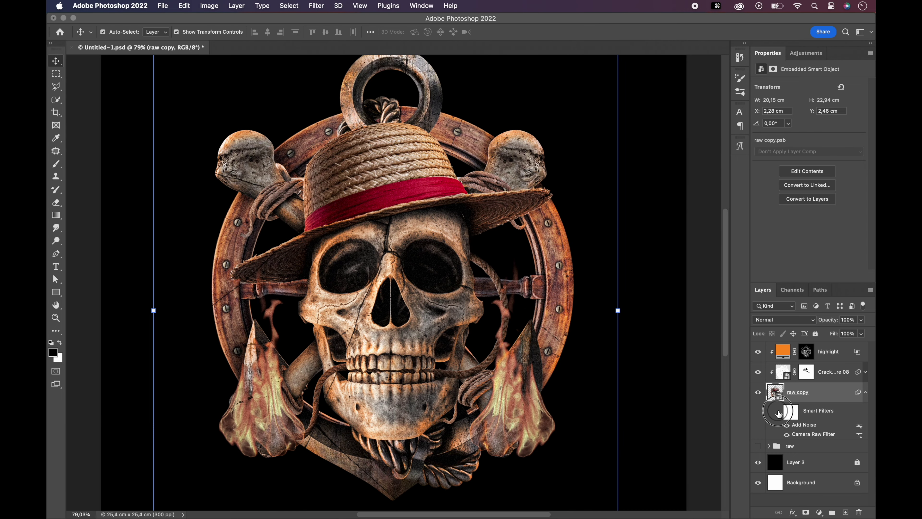
left_click(710, 268)
scroll(461, 267, "down", 3)
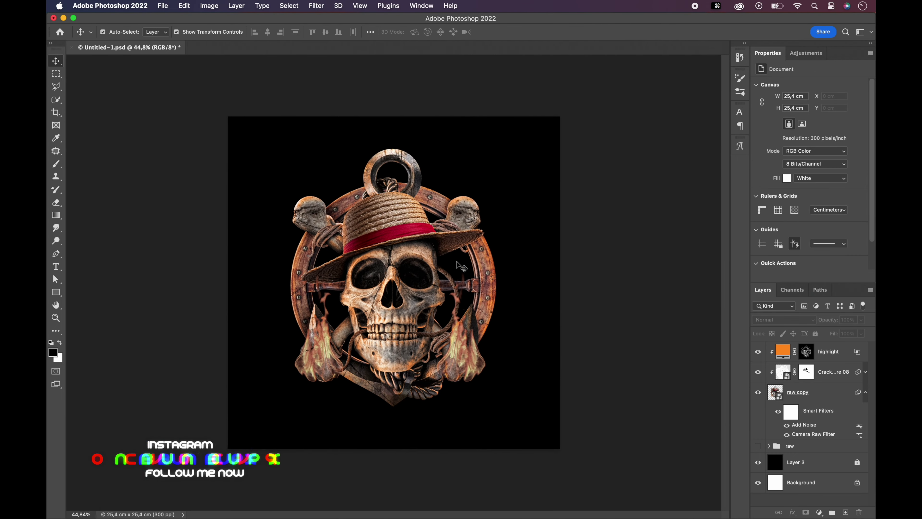
Step: Place the text.png Mugiwara title at 67,20% scale, centred horizontally over the anchor ring
double_click(844, 352)
left_click_drag(337, 164, 806, 249)
left_click_drag(772, 435, 757, 437)
key("Return")
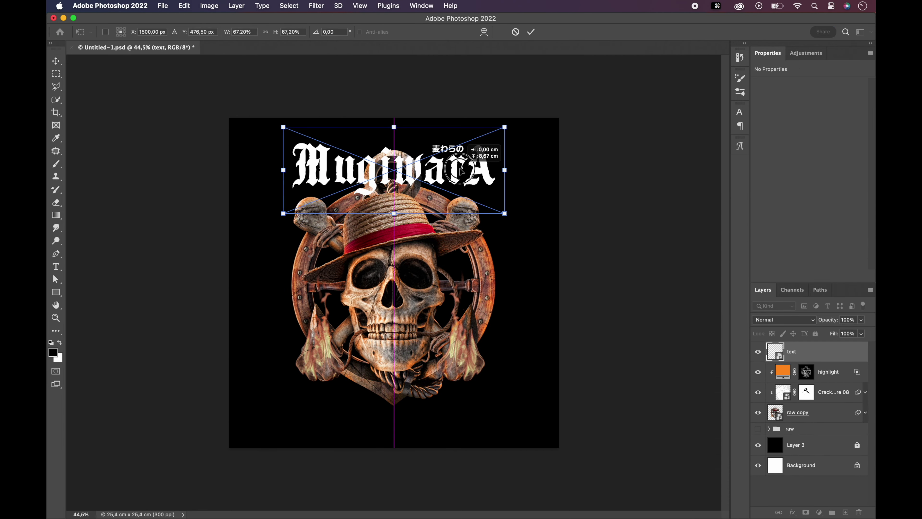
key("Return")
Step: Move the text layer beneath raw copy and position the title behind the anchor ring
key("super+bracketleft")
key("Escape")
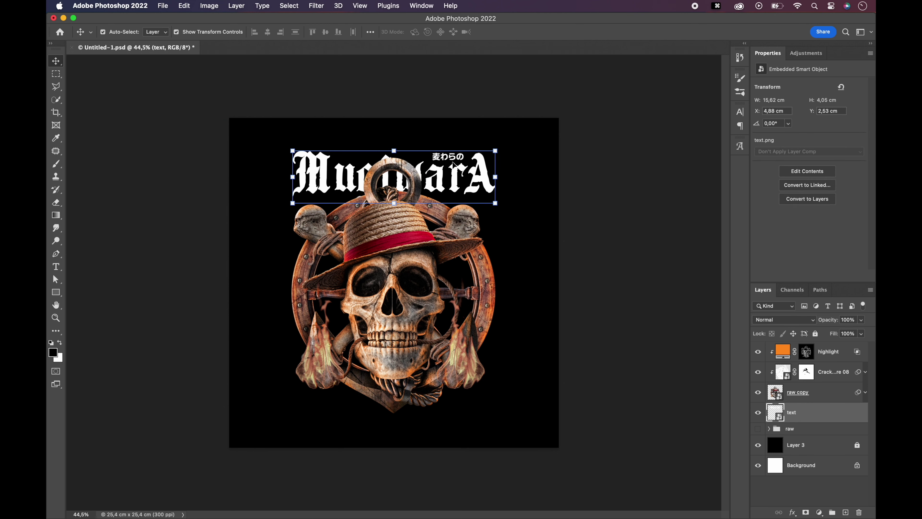
key("Return")
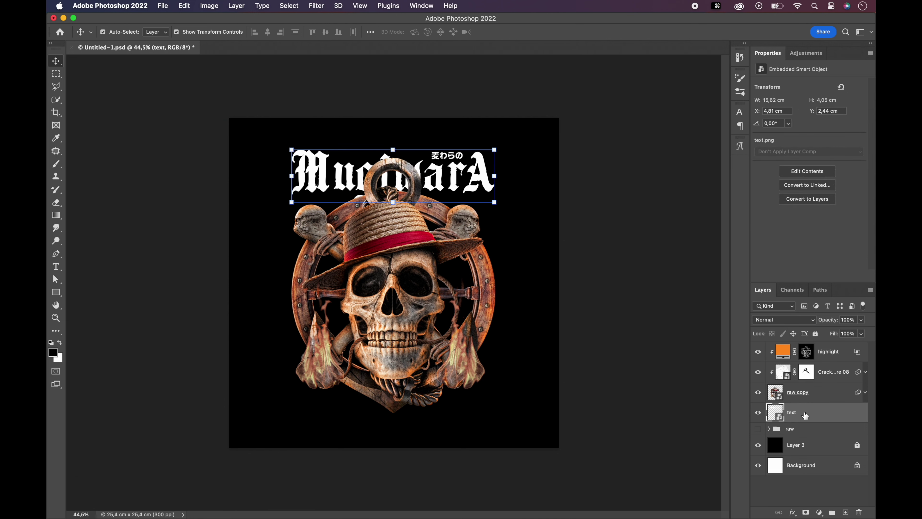
Step: Duplicate the Cracked Texture 08 layer, clip the copy to the text layer and shift it up over the title
left_click(831, 375)
key("super+j")
key("super+bracketleft")
key("super+bracketleft")
key("super+alt+g")
key("super+t")
left_click_drag(469, 182, 468, 70)
scroll(469, 73, "down", 3)
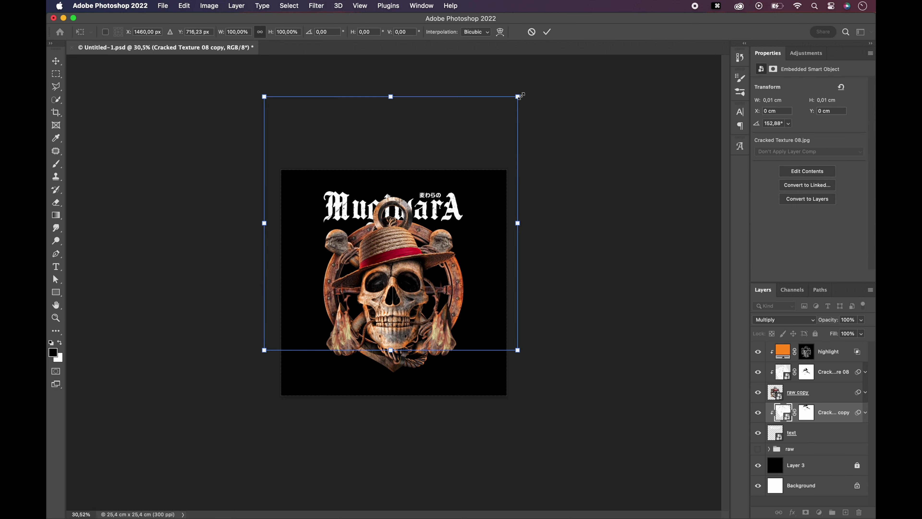
Step: Scale the crack texture copy down to 59,49% and rotate it to 58,64° over the title
left_click_drag(521, 96, 494, 155)
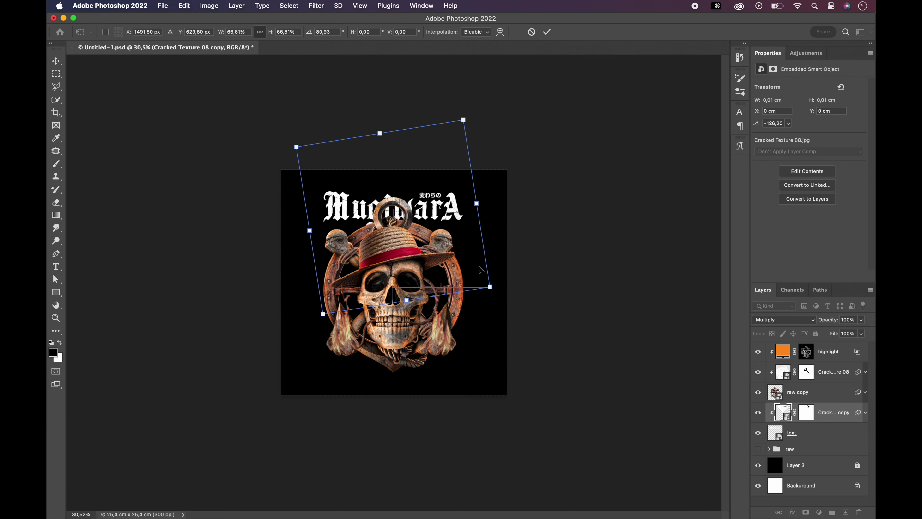
left_click_drag(323, 304, 445, 114)
key("Return")
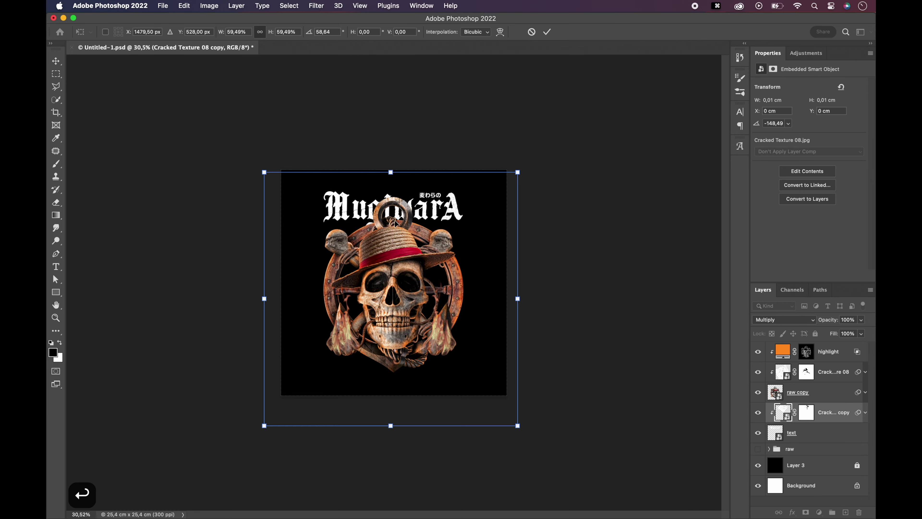
Step: Transform the crack texture copy again, resizing and repositioning it so its cracks fall across the Mugiwara lettering
scroll(407, 216, "up", 3)
scroll(406, 213, "down", 3)
left_click_drag(510, 288, 453, 232)
left_click_drag(376, 184, 337, 221)
left_click_drag(415, 269, 540, 397)
left_click_drag(514, 275, 494, 241)
key("Return")
Step: Add a white 86,29 pt Candelabra text layer beside the wheel's left rim, starting with 19
scroll(540, 259, "down", 2)
key("super+v")
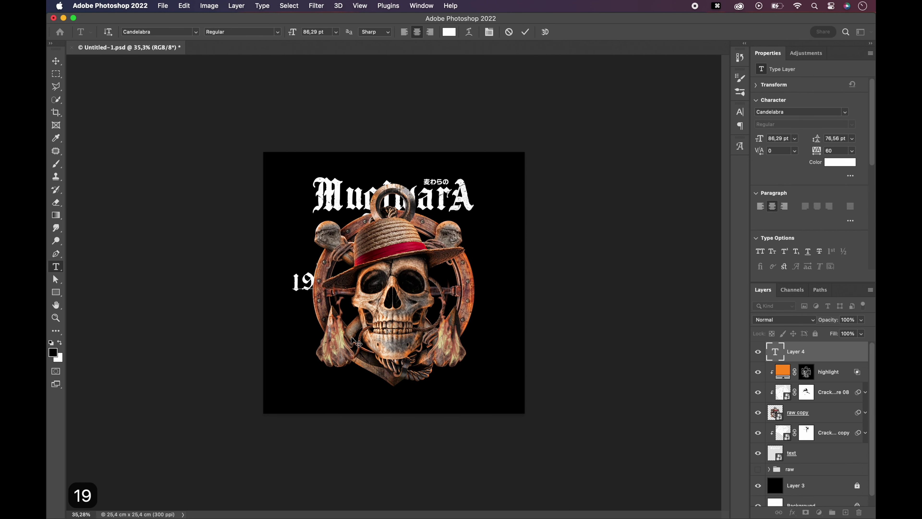